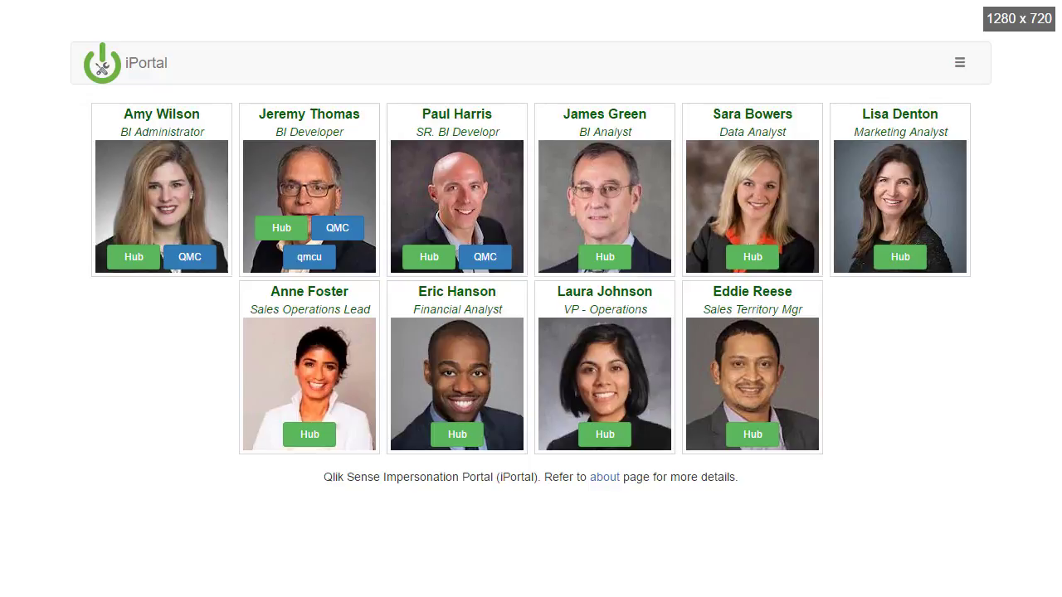
Step: As the Sales Territory Mgr, open the Sales Management and Customers Analysis app from the Sales stream
{"action": "left_click", "coordinate": [741, 444]}
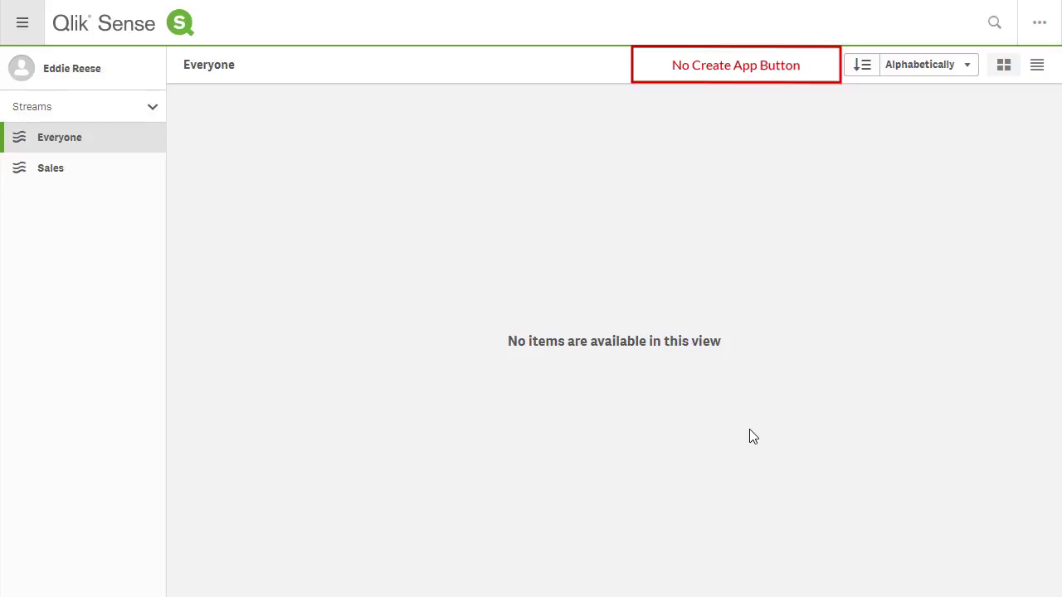
{"action": "left_click", "coordinate": [91, 180]}
{"action": "left_click", "coordinate": [277, 164]}
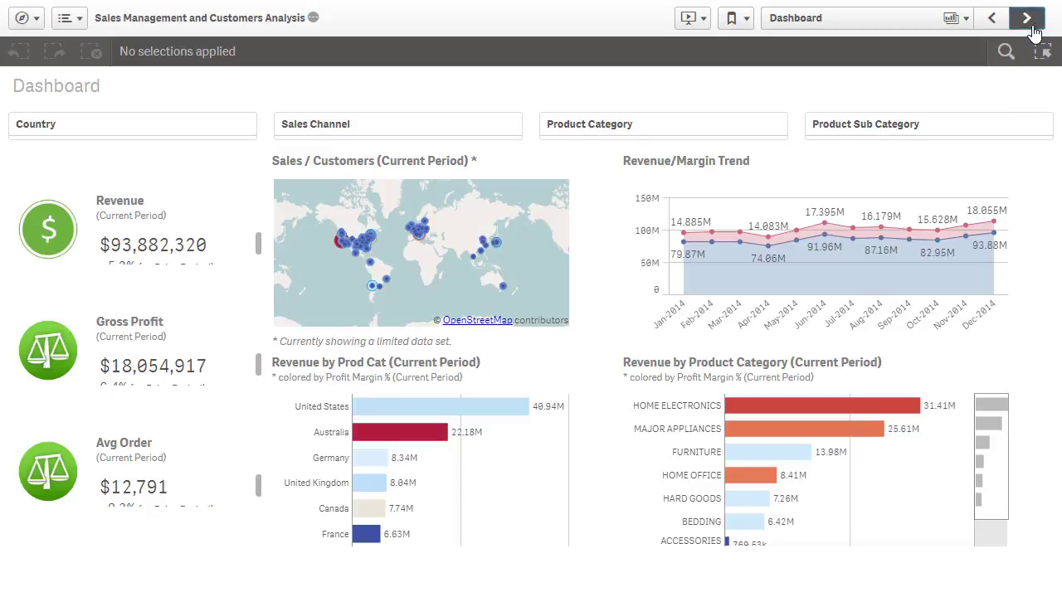
Step: Filter the Products sheet to the Retail sales order method in the revenue treemap
{"action": "left_click", "coordinate": [1026, 17]}
{"action": "left_click", "coordinate": [614, 205]}
{"action": "left_click", "coordinate": [982, 135]}
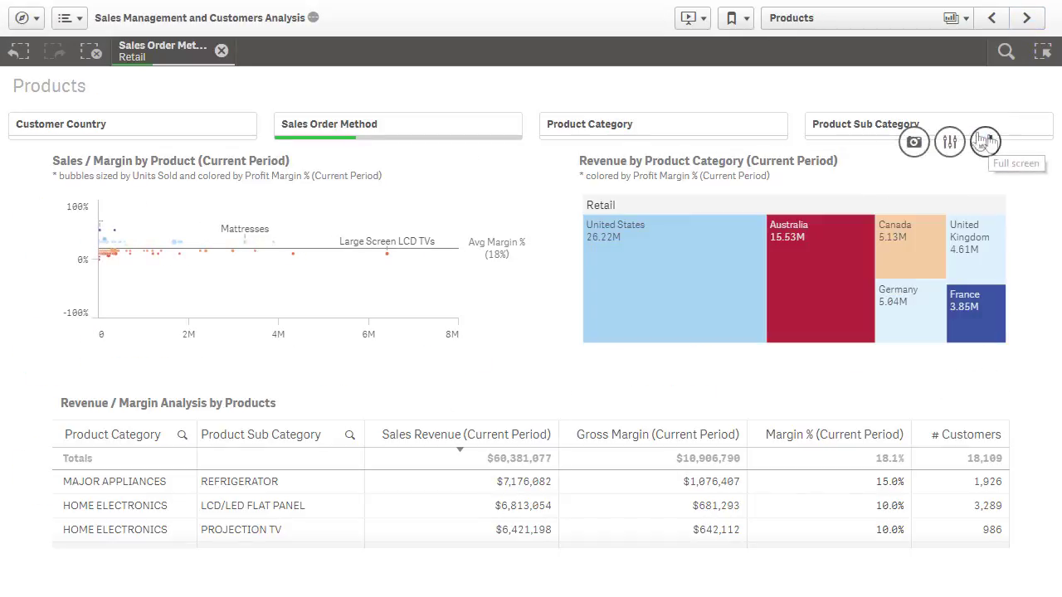
Step: Create and save a new bookmark of the Retail selection with a personal bookmark description
{"action": "left_click", "coordinate": [688, 18]}
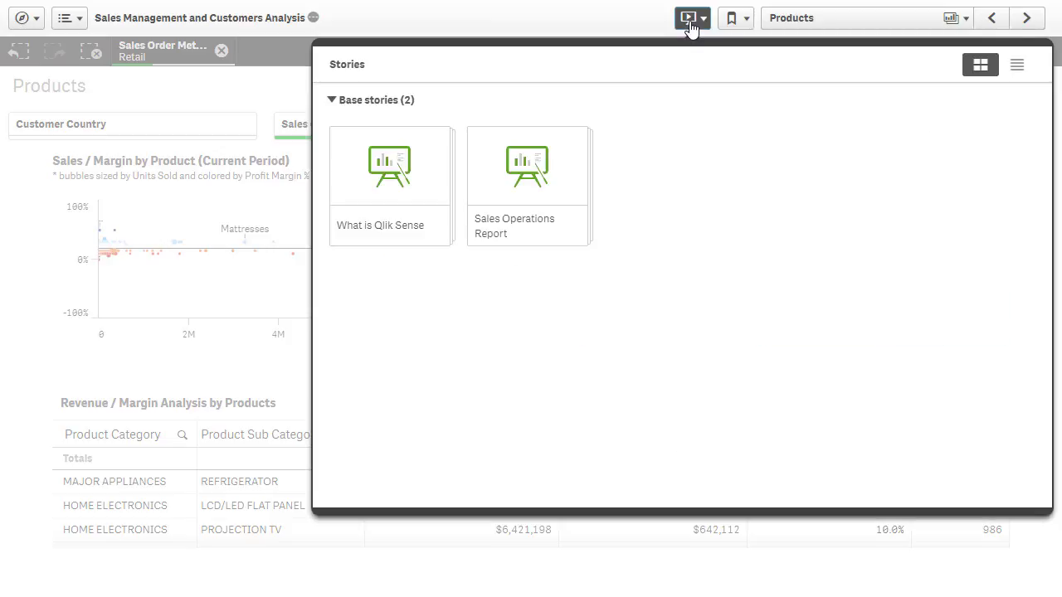
{"action": "left_click", "coordinate": [689, 18]}
{"action": "left_click", "coordinate": [732, 18]}
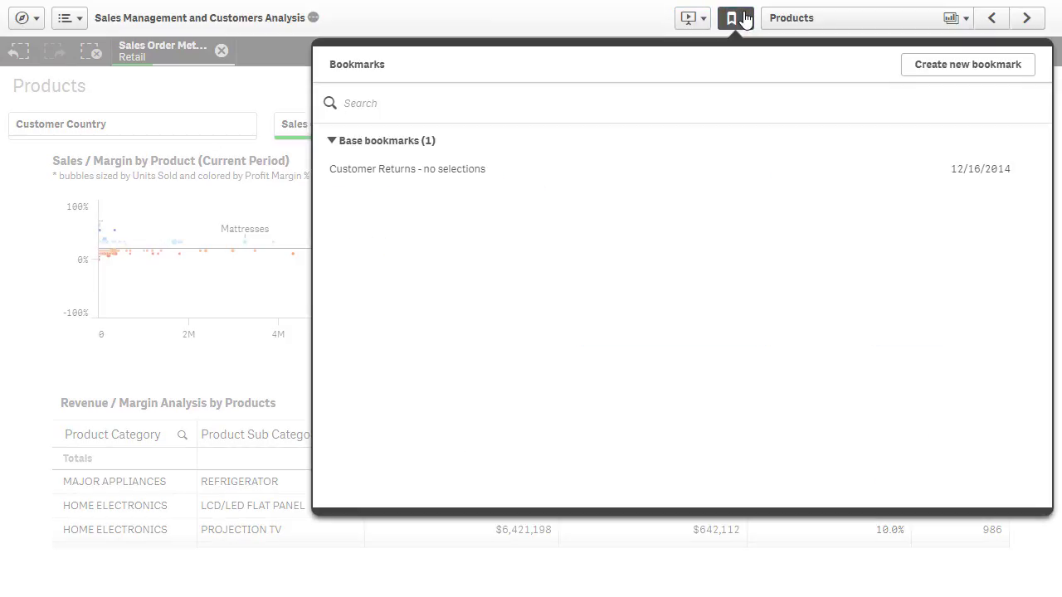
{"action": "left_click", "coordinate": [933, 66]}
{"action": "key", "text": "Tab"}
{"action": "type", "text": "Eddie's personal bookmark"}
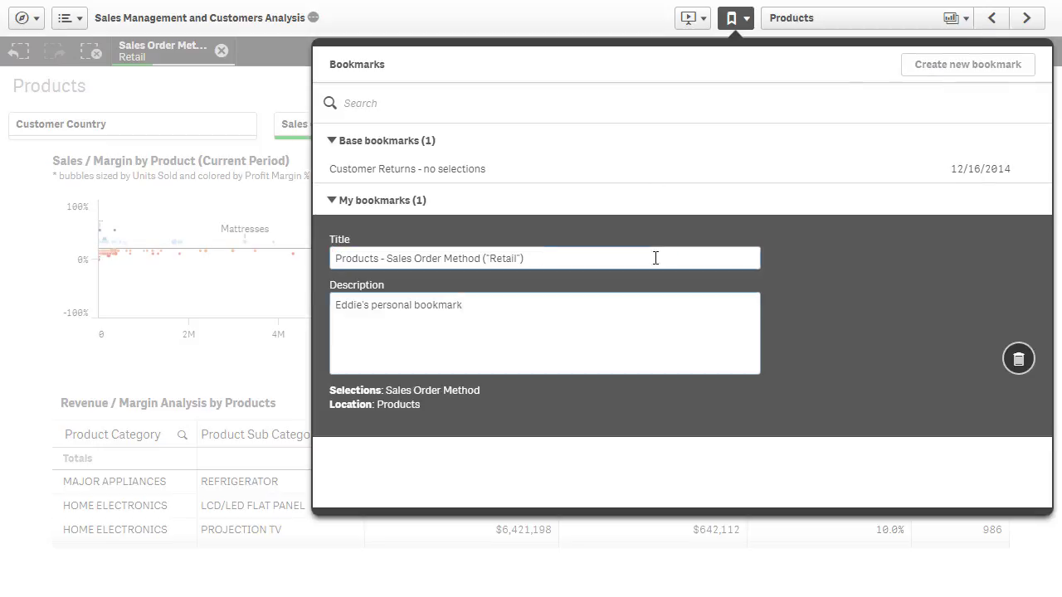
{"action": "left_click", "coordinate": [633, 504]}
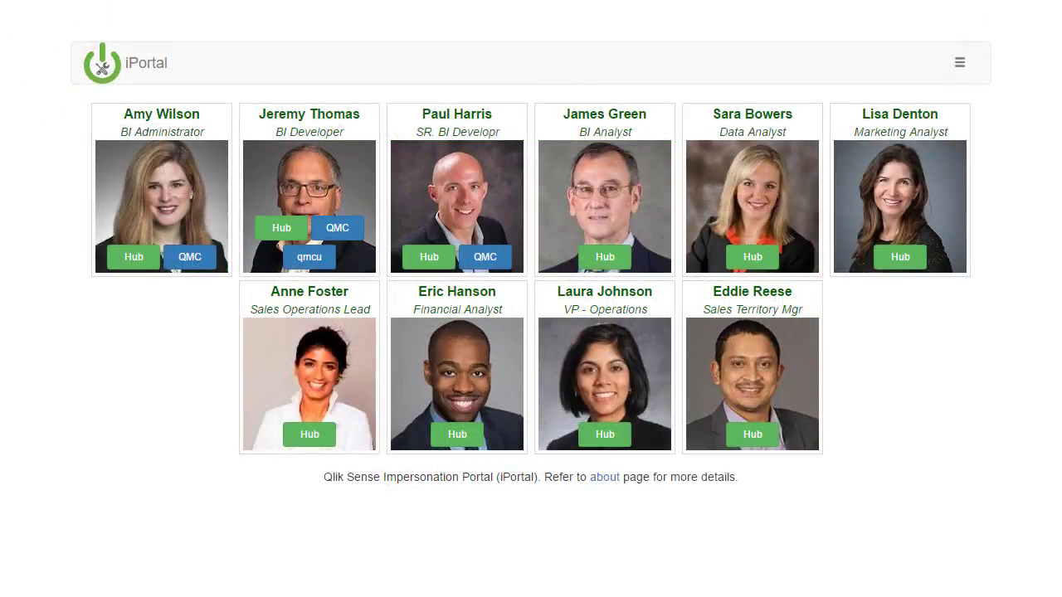
Step: As the Marketing Analyst, open the Customer Experience [Telco] app from the Marketing stream
{"action": "left_click", "coordinate": [916, 265]}
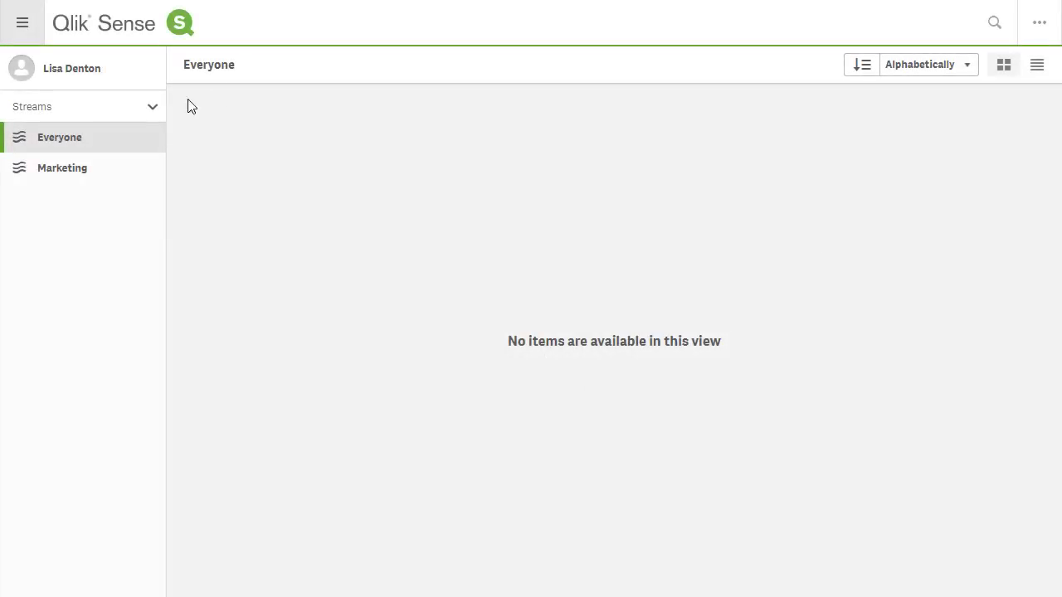
{"action": "left_click", "coordinate": [108, 168]}
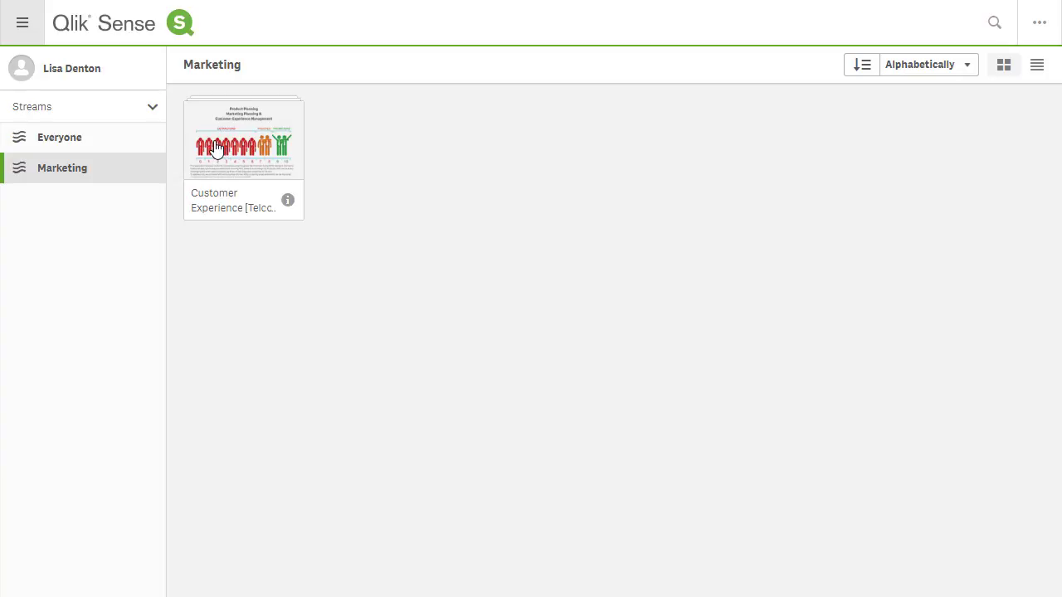
{"action": "left_click", "coordinate": [214, 147]}
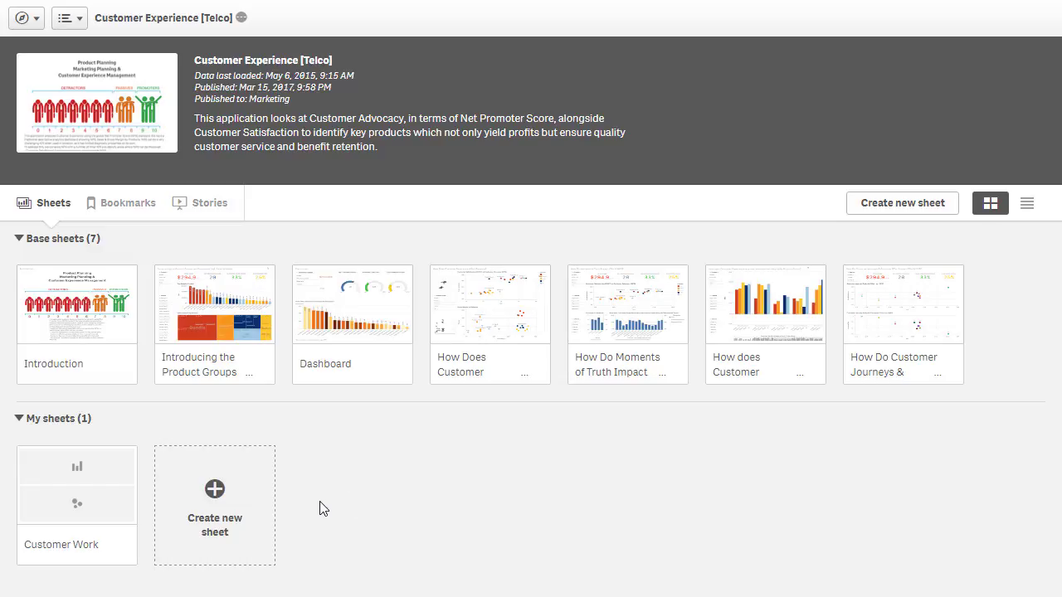
Step: Add a sheet titled 'New Content' and publish it from the sheet navigator
{"action": "left_click", "coordinate": [224, 503]}
{"action": "type", "text": "New Content"}
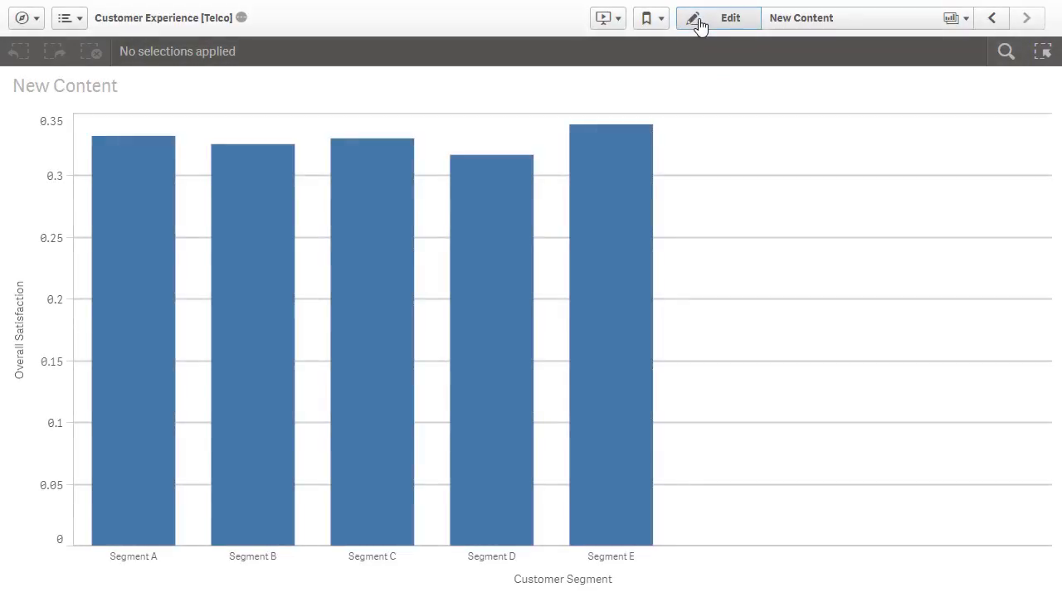
{"action": "left_click", "coordinate": [833, 24]}
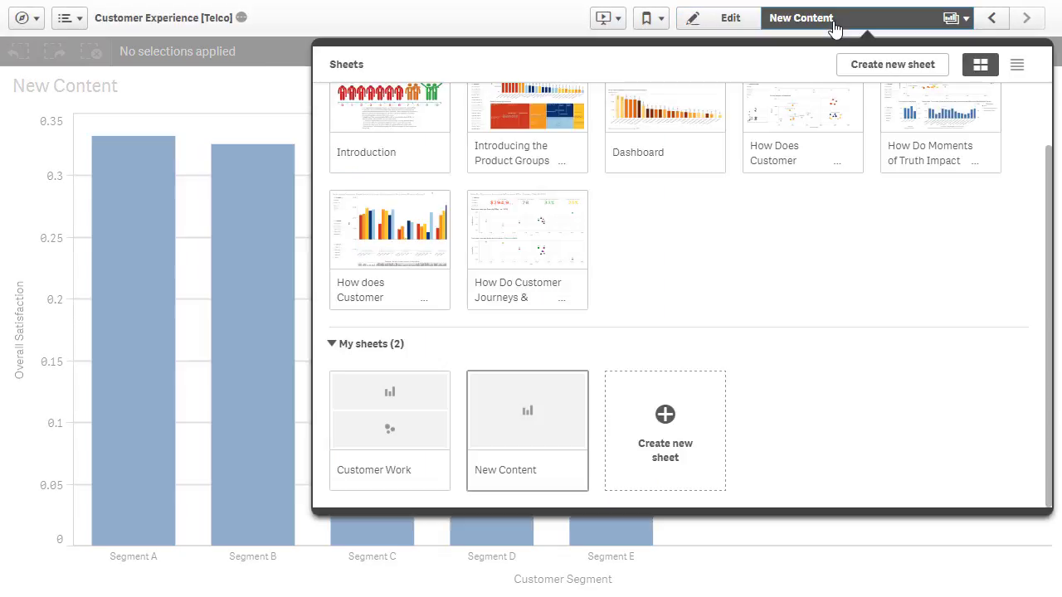
{"action": "right_click", "coordinate": [540, 435]}
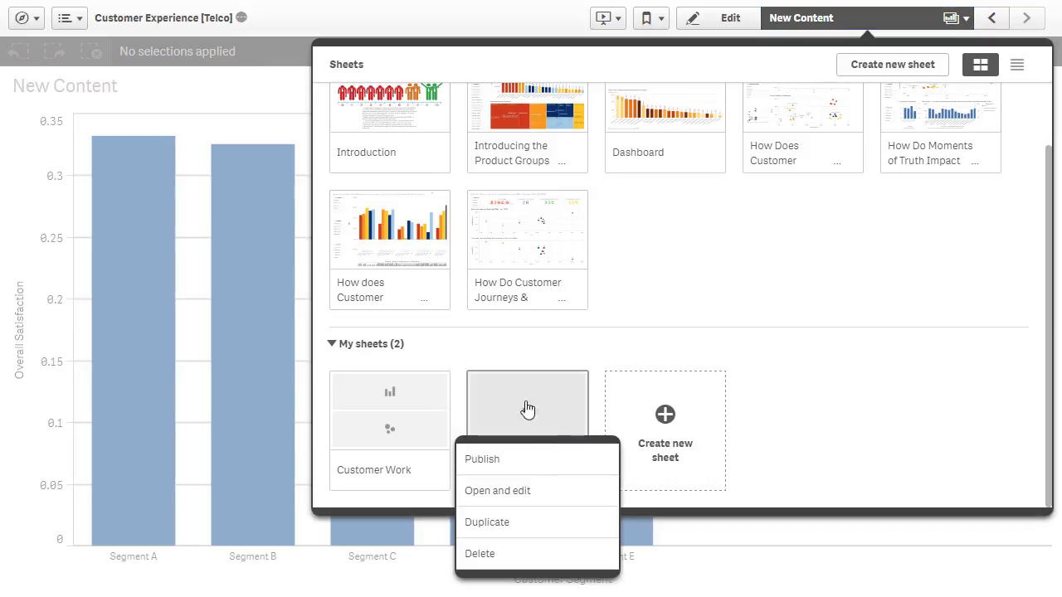
{"action": "left_click", "coordinate": [493, 462]}
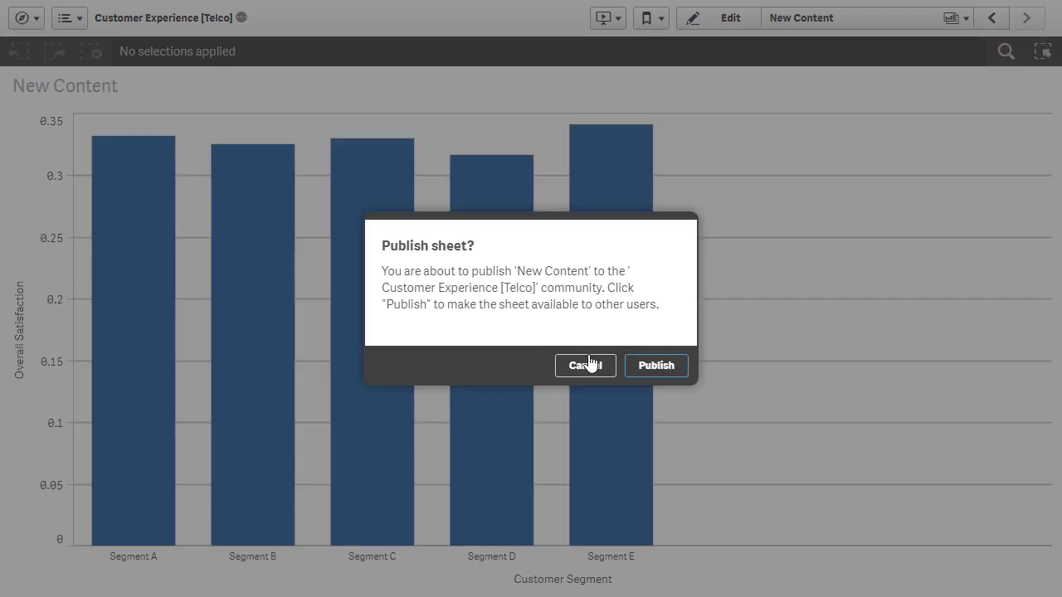
{"action": "left_click", "coordinate": [656, 366]}
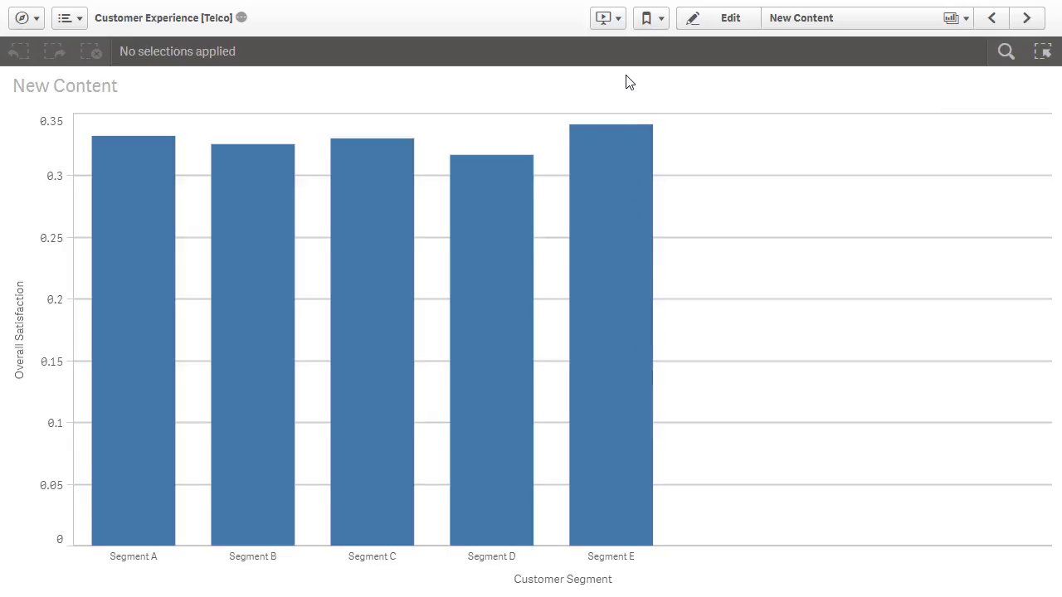
Step: Go from the New Content sheet to the app overview
{"action": "left_click", "coordinate": [21, 19]}
{"action": "left_click", "coordinate": [43, 69]}
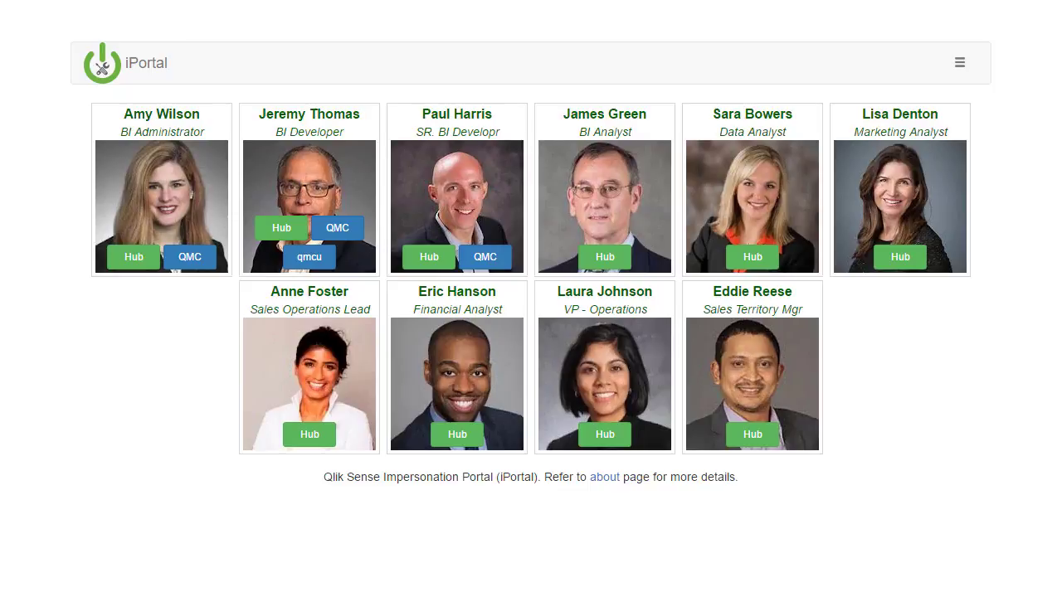
Step: As the SR. BI Developer, create the app 'New Executive Dashboard' and open it
{"action": "left_click", "coordinate": [423, 265]}
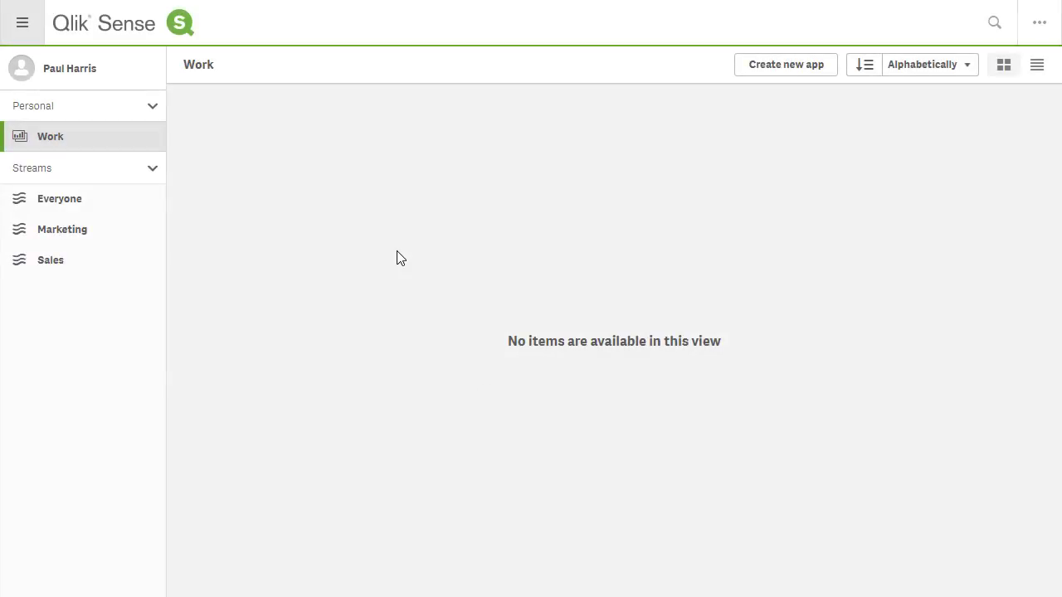
{"action": "left_click", "coordinate": [817, 74]}
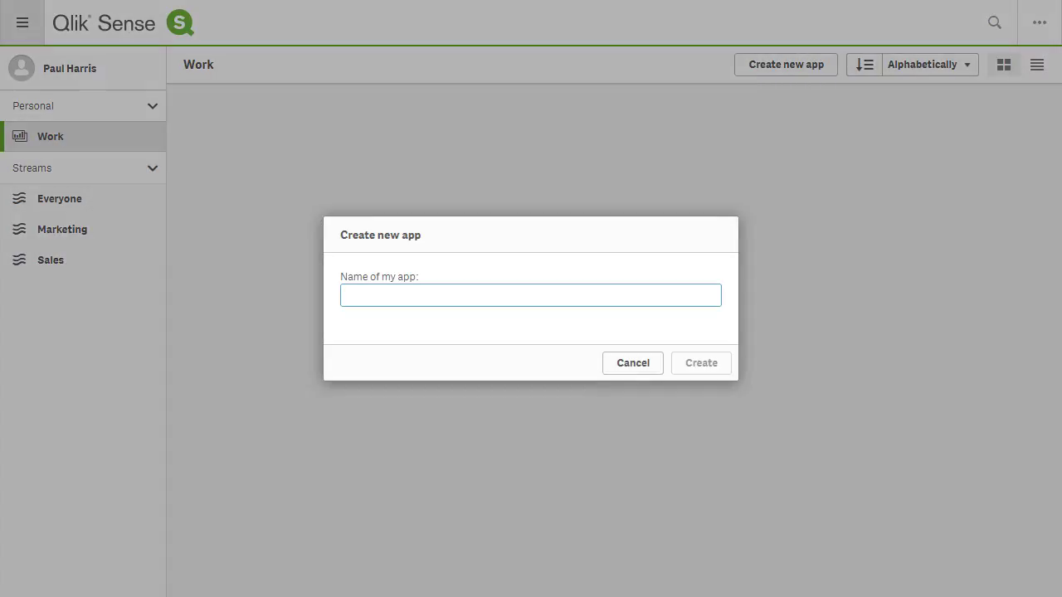
{"action": "type", "text": "New Executive Dashboard"}
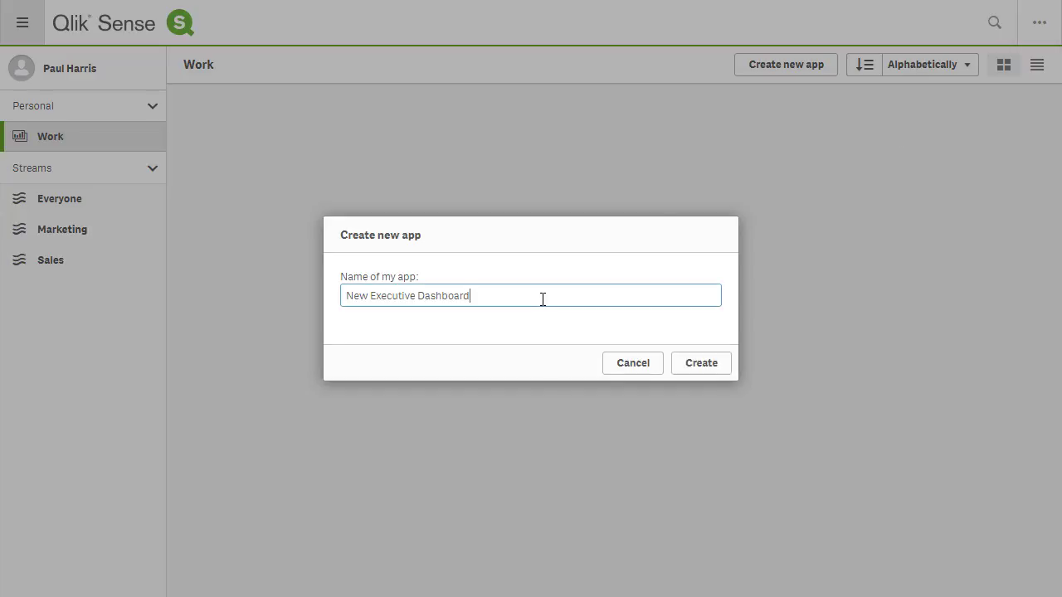
{"action": "left_click", "coordinate": [713, 362]}
{"action": "left_click", "coordinate": [708, 365]}
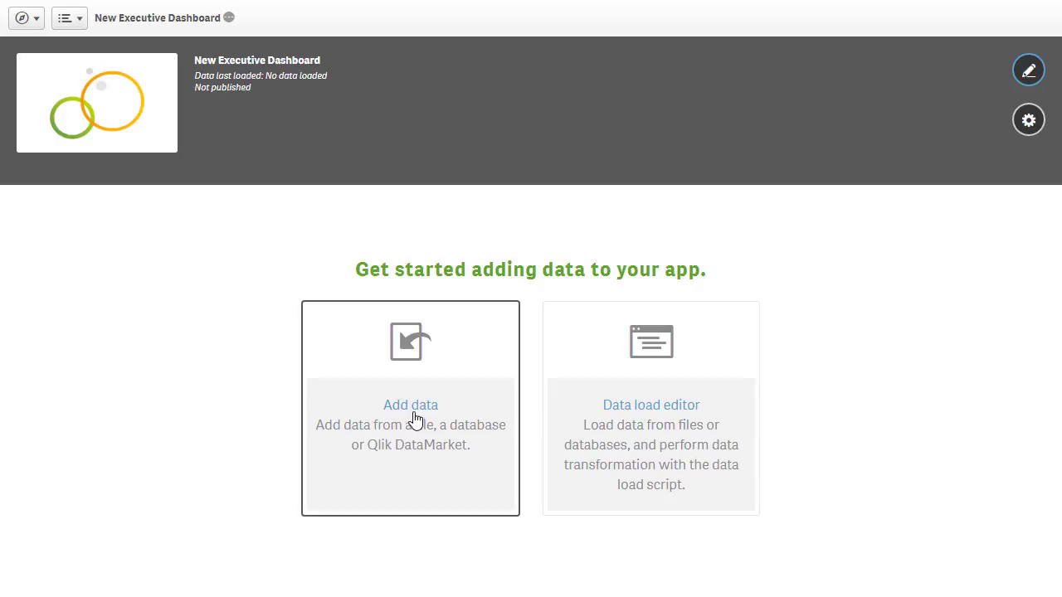
Step: Add and load Accounts.qvd from the Sales Data folder connection into the app
{"action": "left_click", "coordinate": [417, 415]}
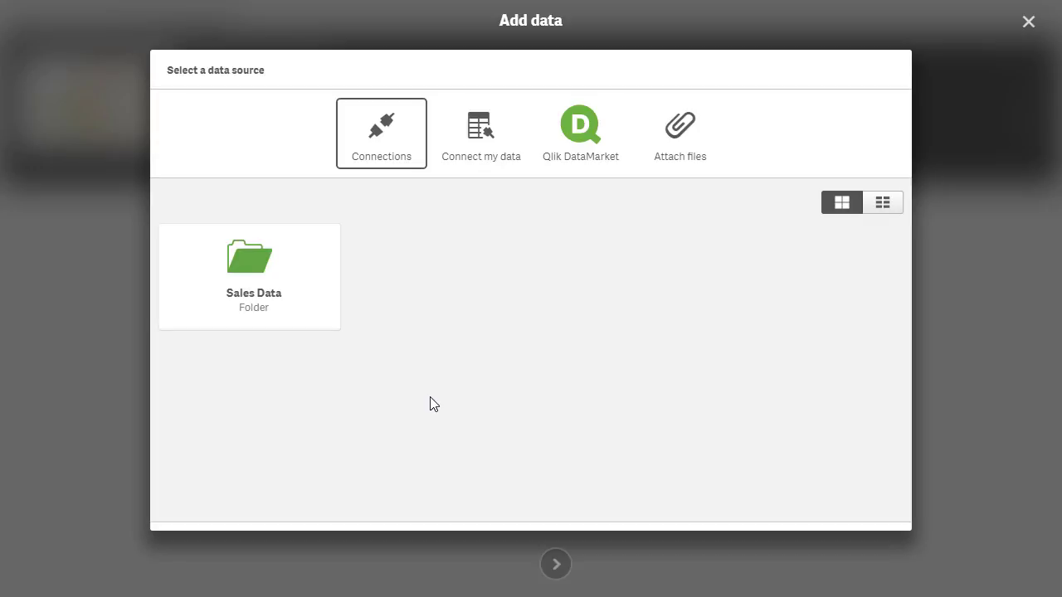
{"action": "left_click", "coordinate": [296, 311]}
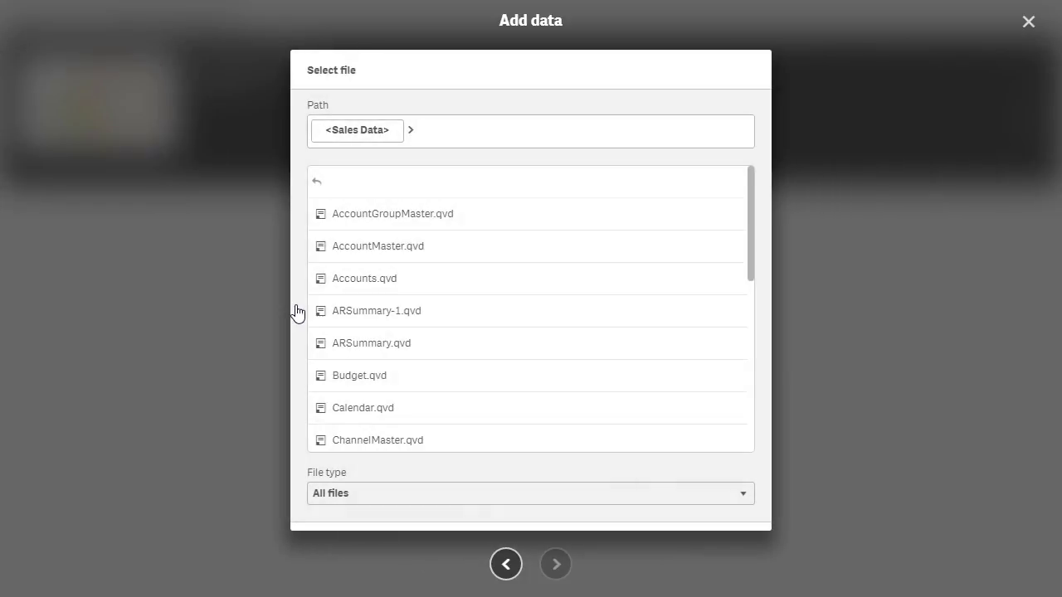
{"action": "left_click", "coordinate": [349, 279]}
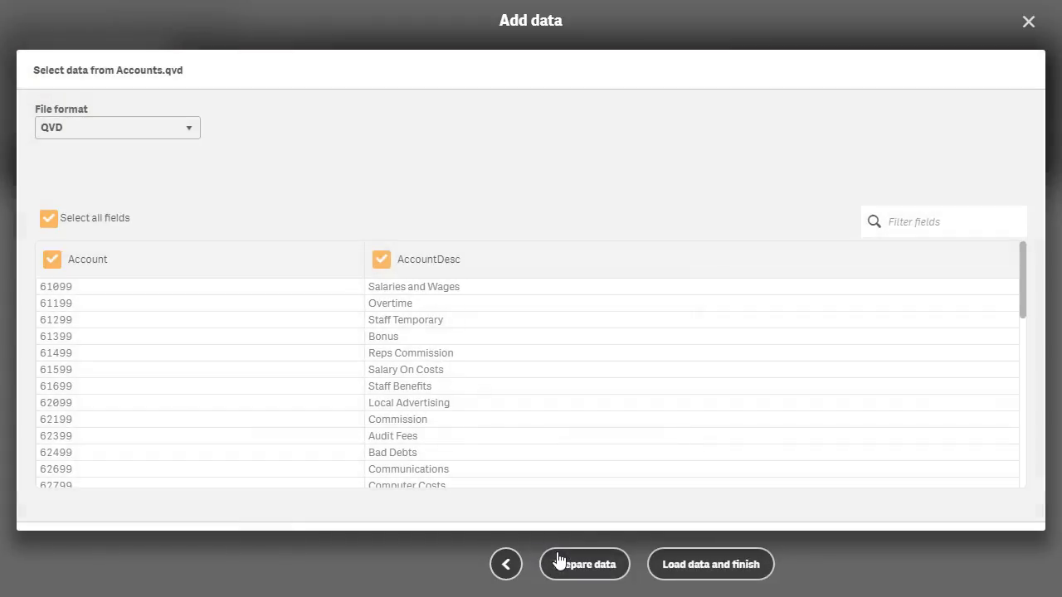
{"action": "left_click", "coordinate": [671, 567]}
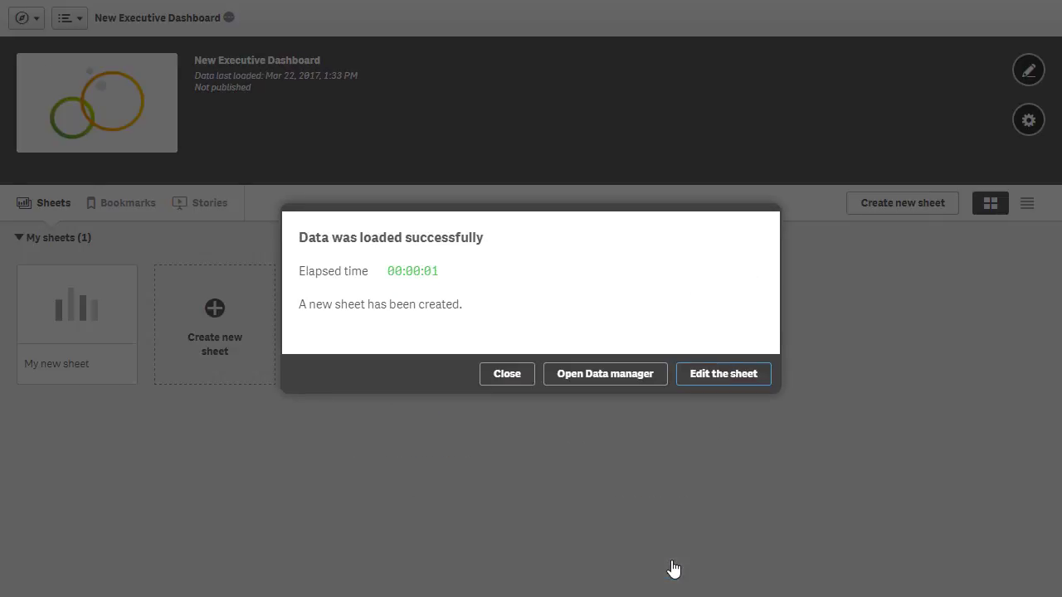
{"action": "left_click", "coordinate": [508, 379]}
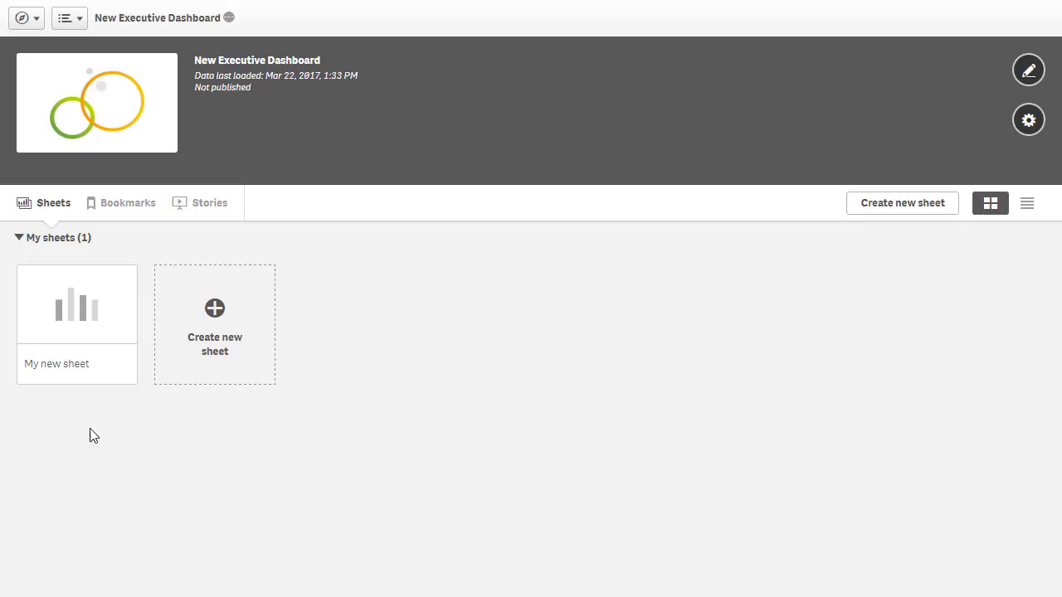
Step: Edit My new sheet and place a GMS Subscriber custom object on it
{"action": "left_click", "coordinate": [81, 334]}
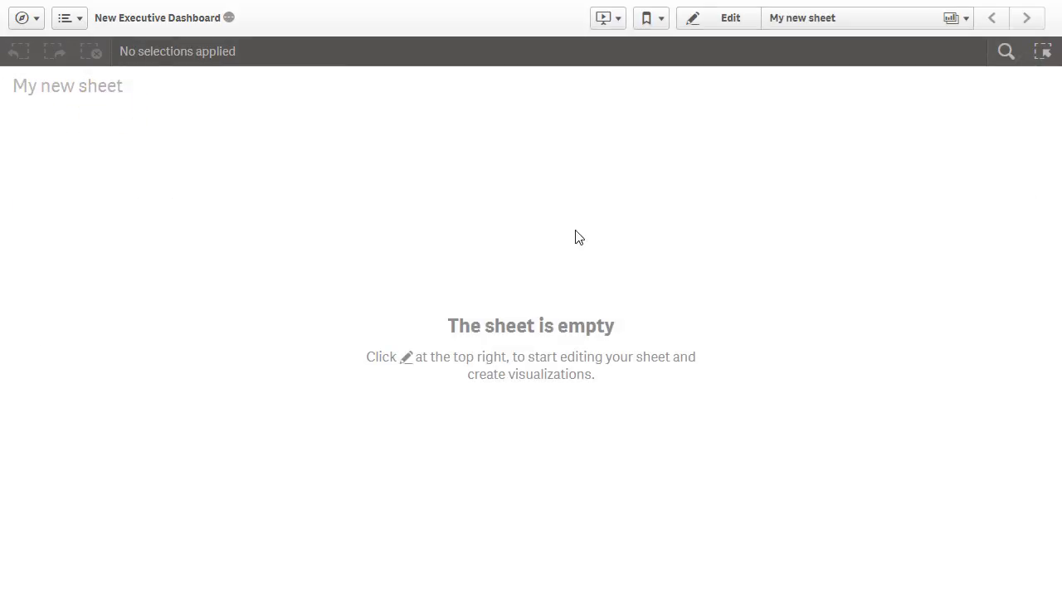
{"action": "left_click", "coordinate": [720, 30]}
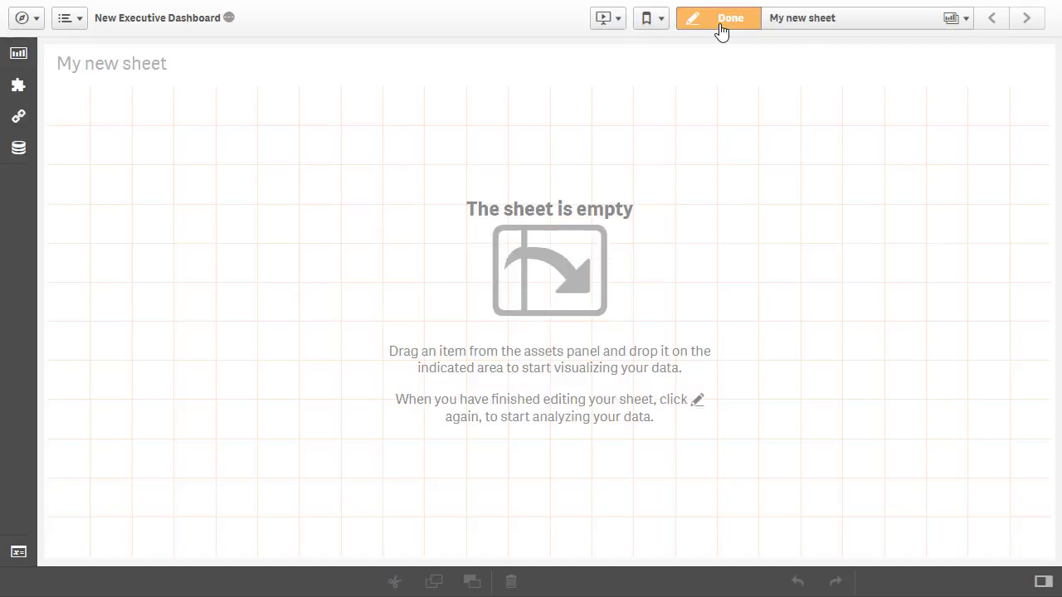
{"action": "left_click", "coordinate": [16, 85]}
{"action": "left_click_drag", "start_coordinate": [76, 145], "coordinate": [351, 173]}
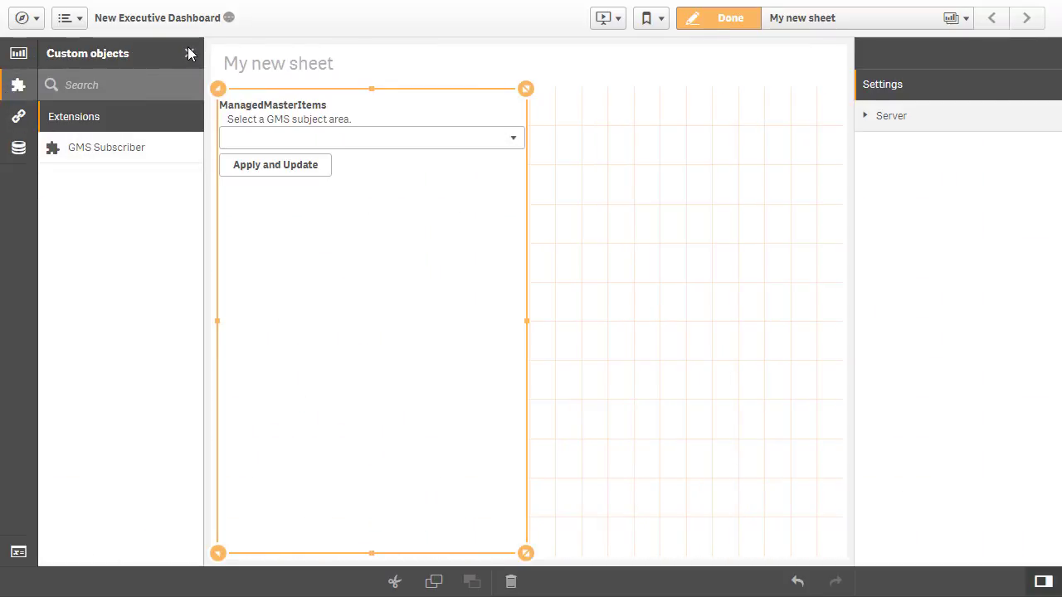
Step: Finish editing and set the GMS Subscriber subject area to Sales
{"action": "left_click", "coordinate": [892, 117]}
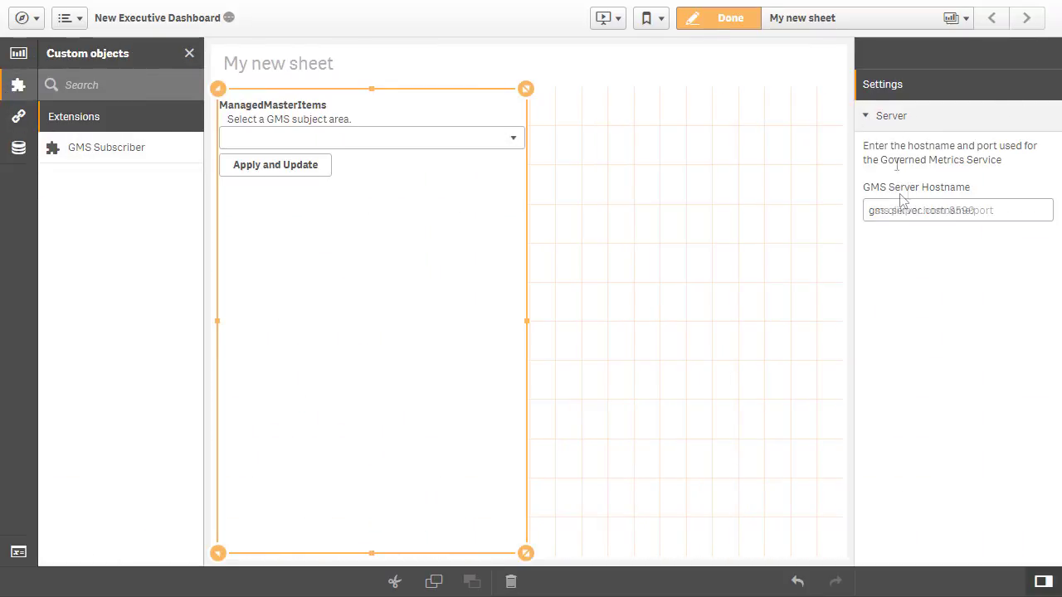
{"action": "left_click", "coordinate": [825, 271]}
{"action": "left_click", "coordinate": [693, 25]}
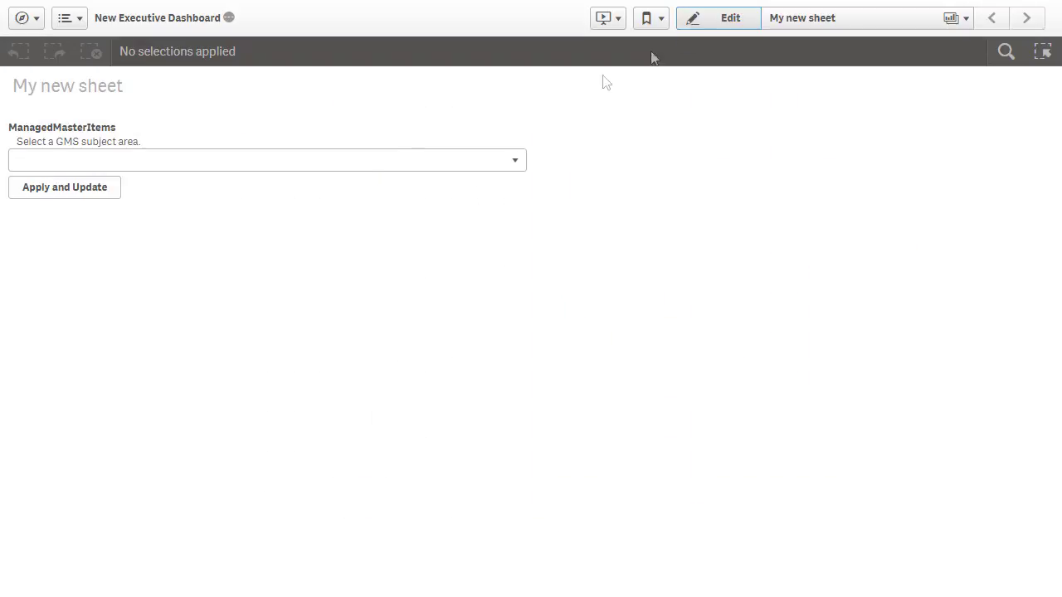
{"action": "left_click", "coordinate": [384, 166]}
{"action": "left_click", "coordinate": [375, 221]}
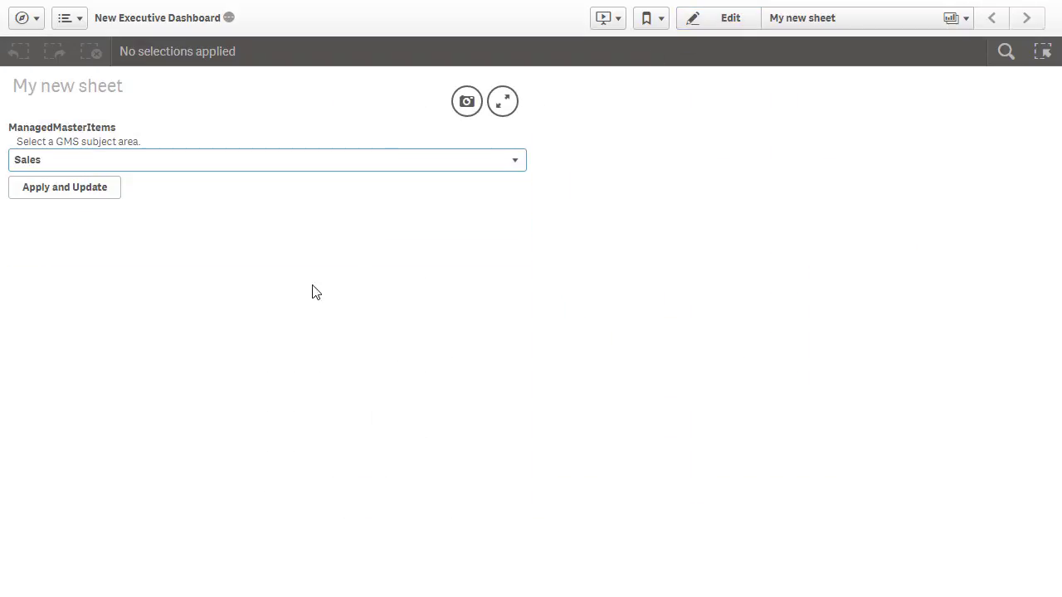
Step: Apply the Sales metrics update, delete the subscriber object, and reload the sheet
{"action": "left_click", "coordinate": [89, 190]}
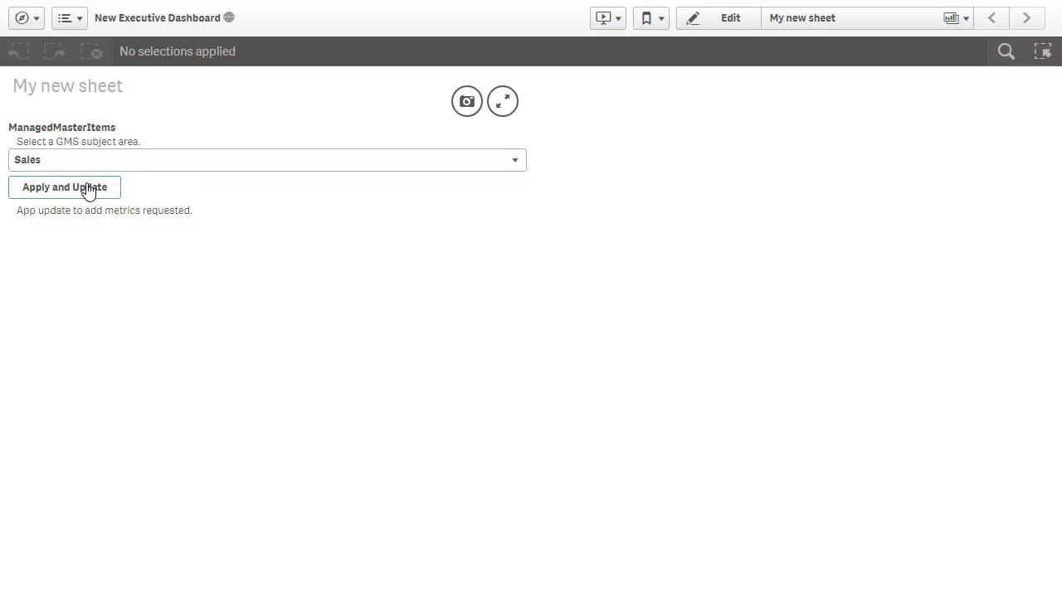
{"action": "left_click", "coordinate": [702, 31]}
{"action": "left_click", "coordinate": [353, 297]}
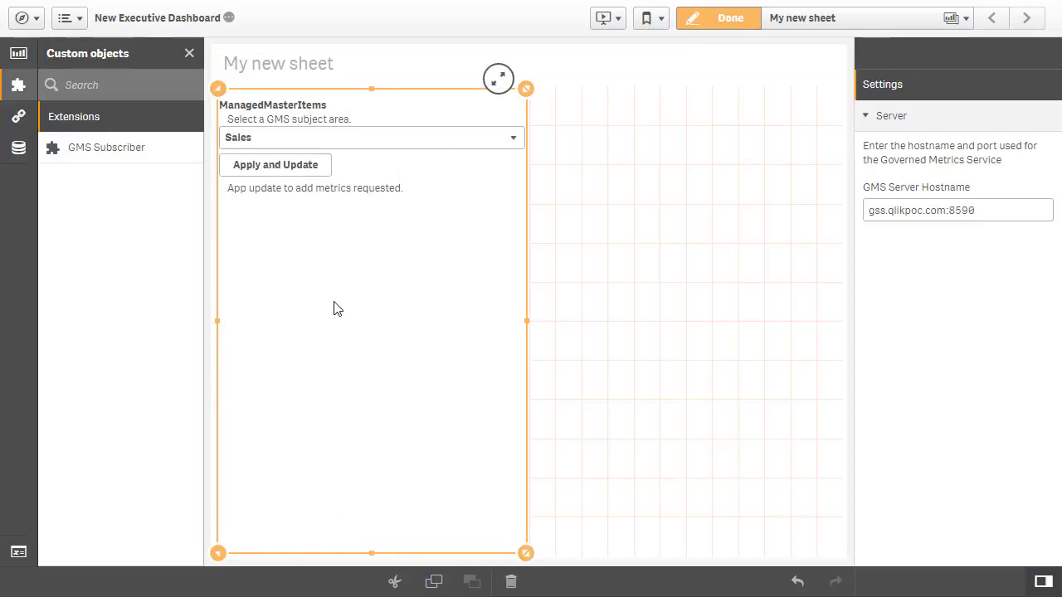
{"action": "key", "text": "Delete"}
{"action": "left_click", "coordinate": [19, 85]}
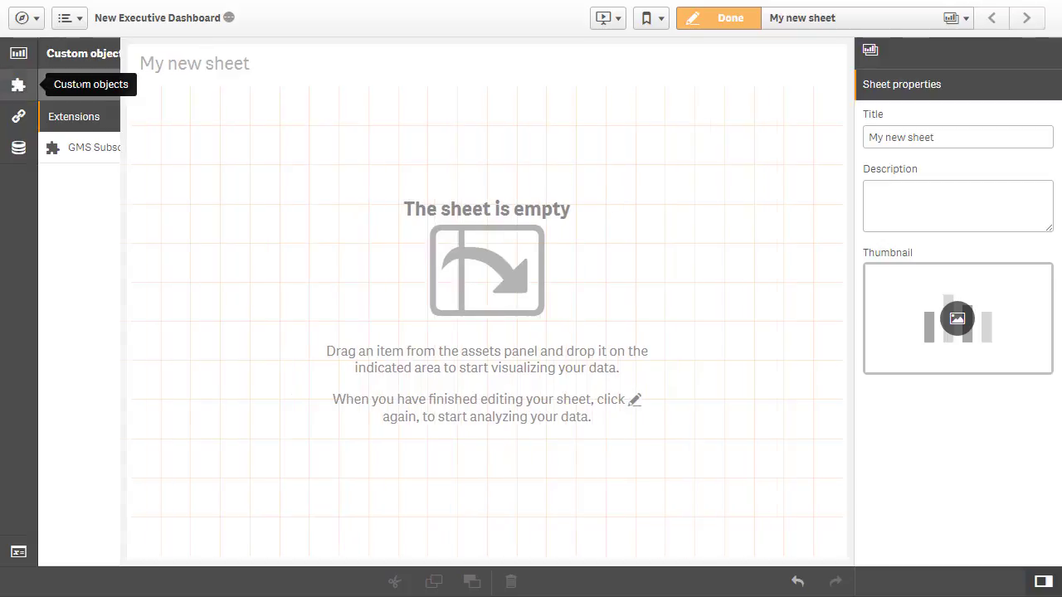
{"action": "left_click", "coordinate": [693, 19]}
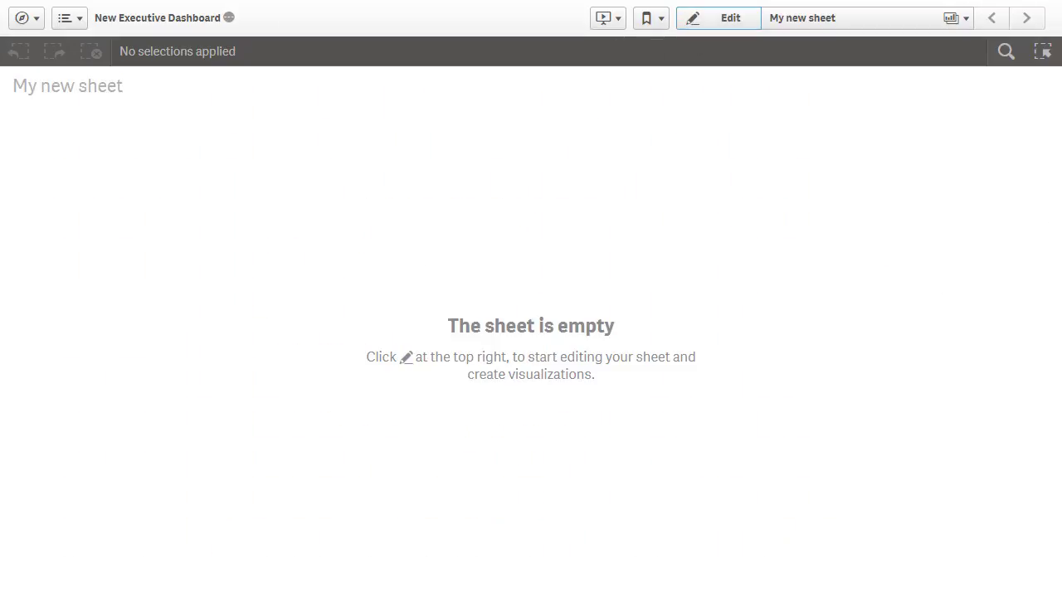
{"action": "key", "text": "F5"}
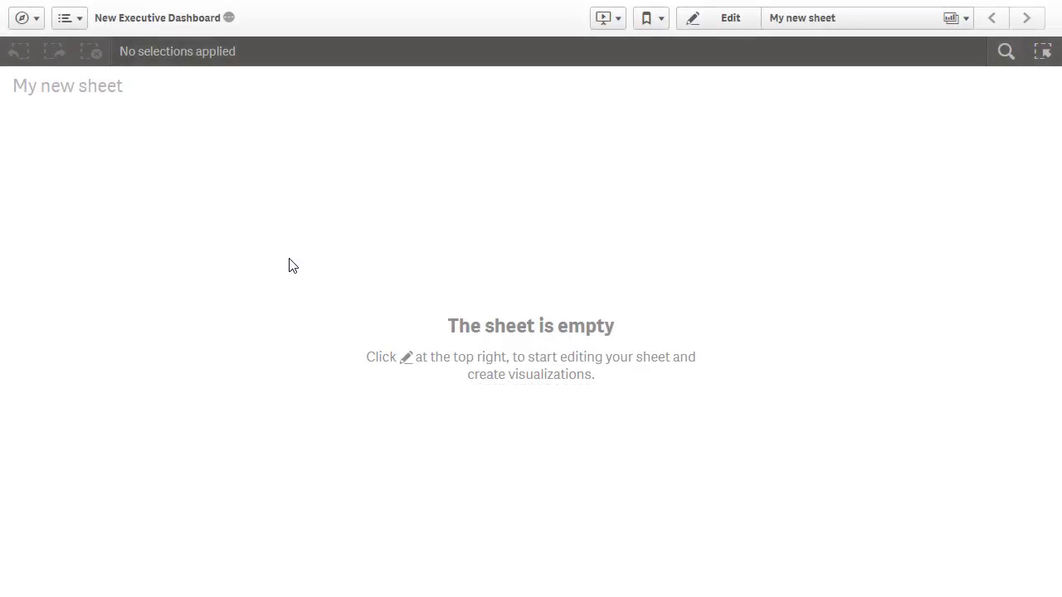
Step: Re-enter edit mode and browse the app's master visualizations
{"action": "left_click", "coordinate": [713, 25]}
{"action": "left_click", "coordinate": [20, 117]}
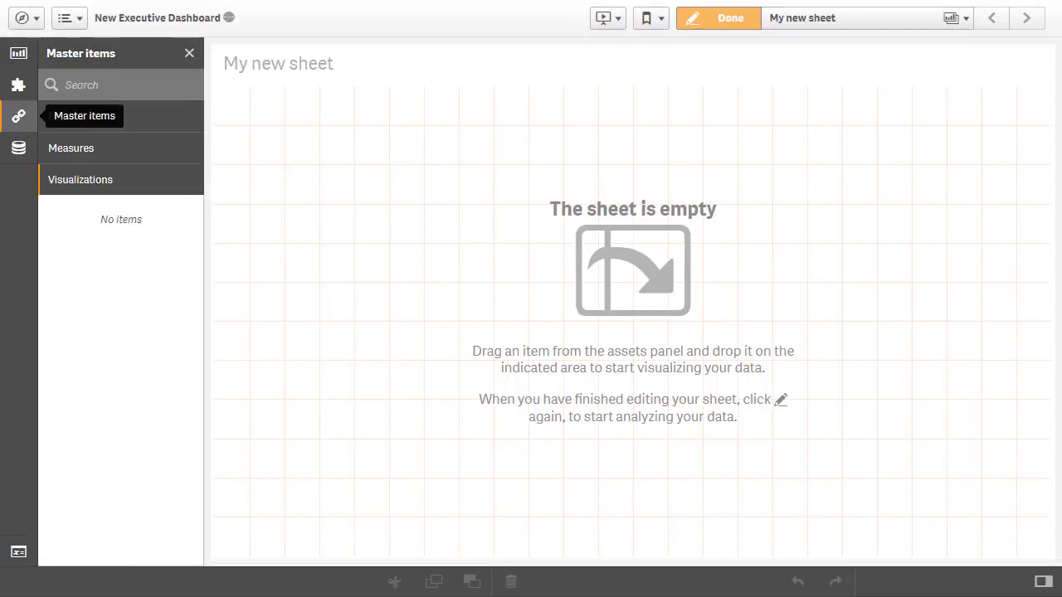
{"action": "left_click", "coordinate": [106, 121]}
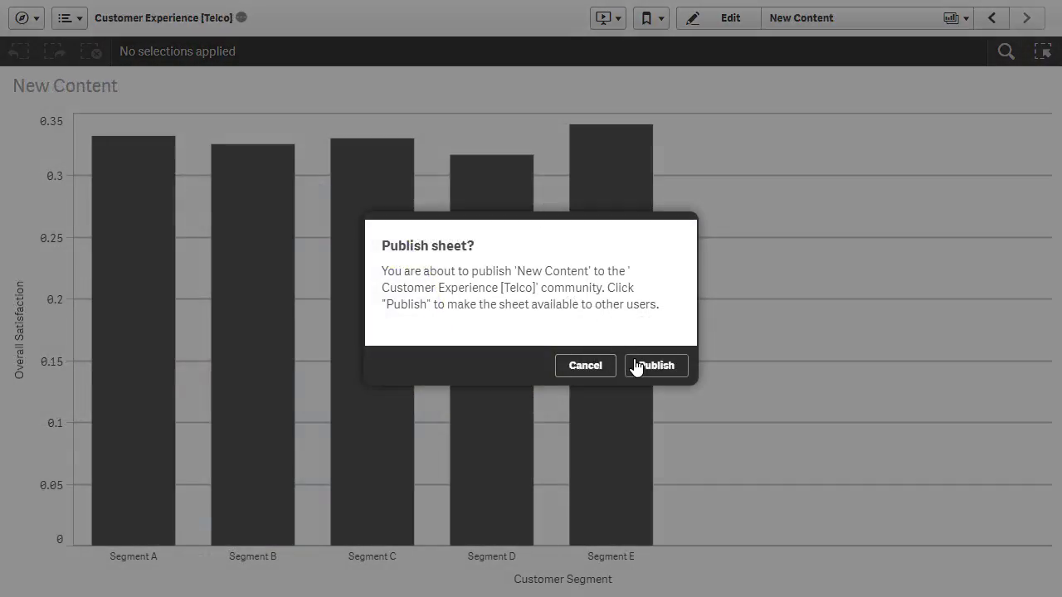
Step: Confirm publishing the New Content sheet, then go to the app overview
{"action": "left_click", "coordinate": [649, 366]}
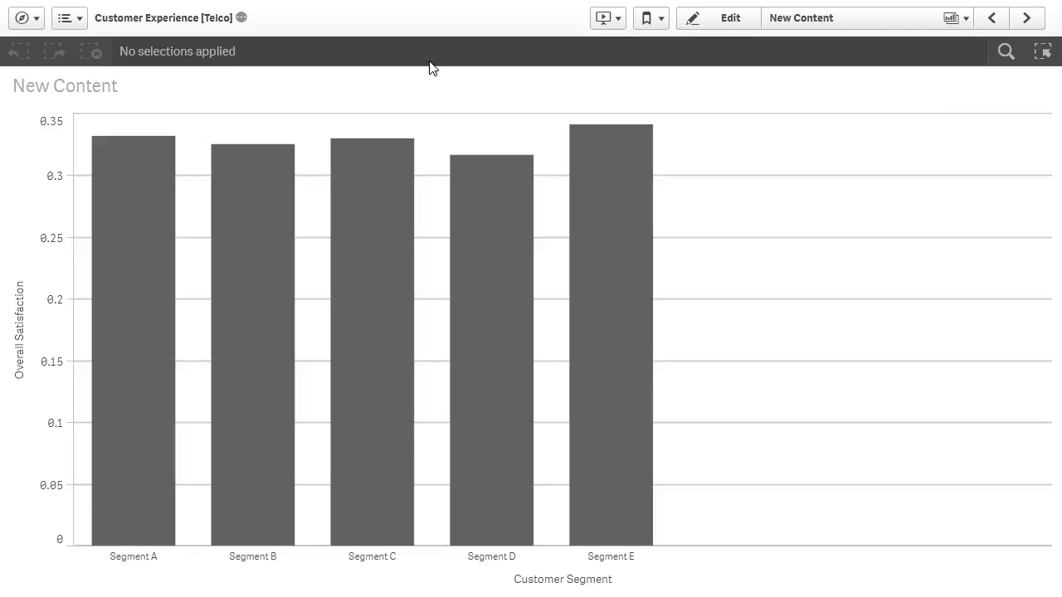
{"action": "left_click", "coordinate": [22, 17]}
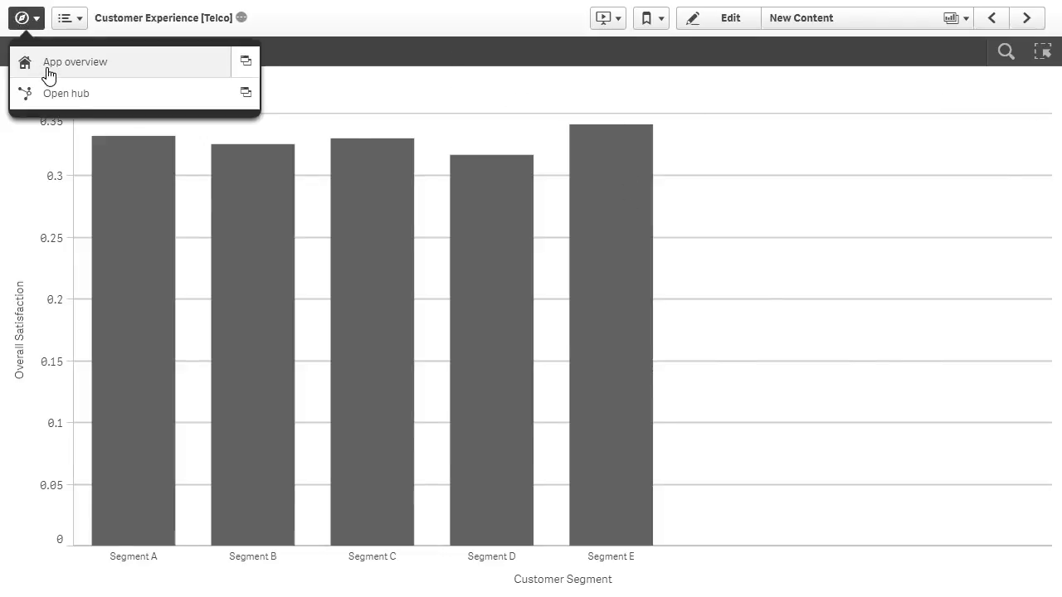
{"action": "left_click", "coordinate": [43, 65]}
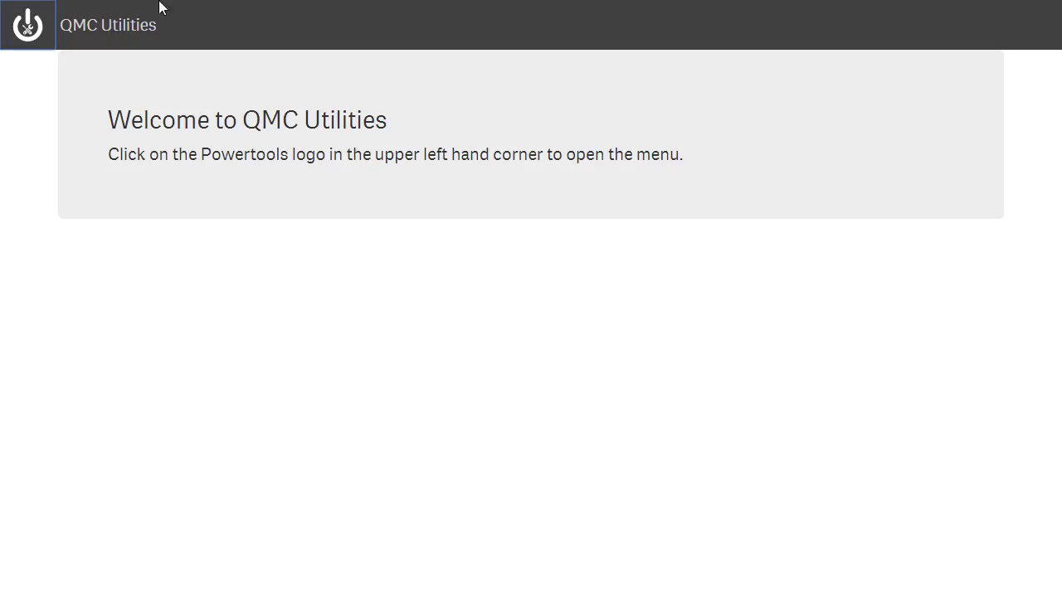
Step: Use App Object Approver to find the owner's app objects and approve the New Content sheet
{"action": "left_click", "coordinate": [43, 36]}
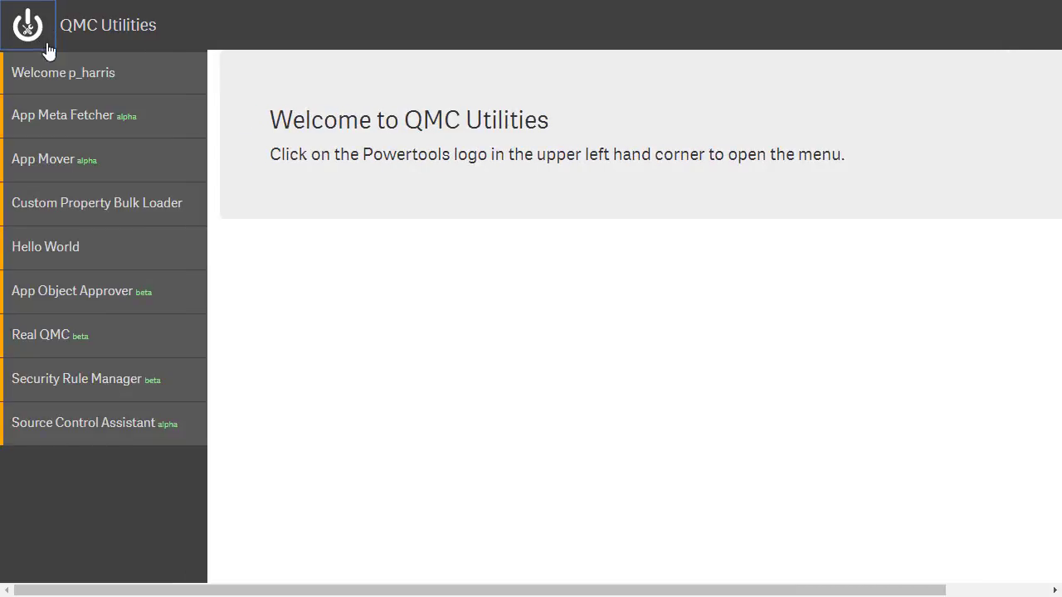
{"action": "left_click", "coordinate": [76, 296]}
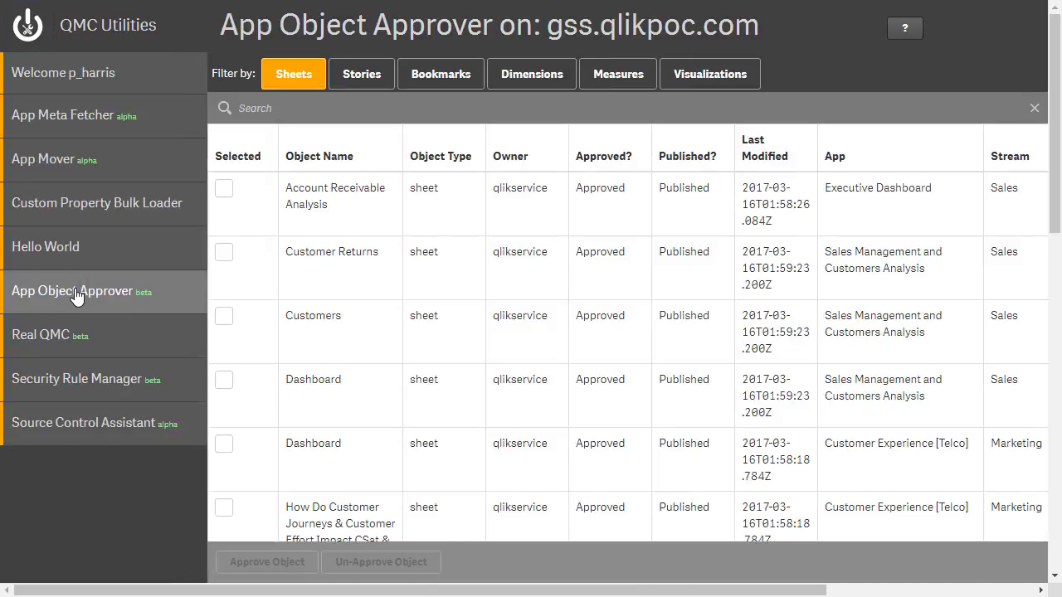
{"action": "left_click", "coordinate": [268, 114]}
{"action": "type", "text": "lisa"}
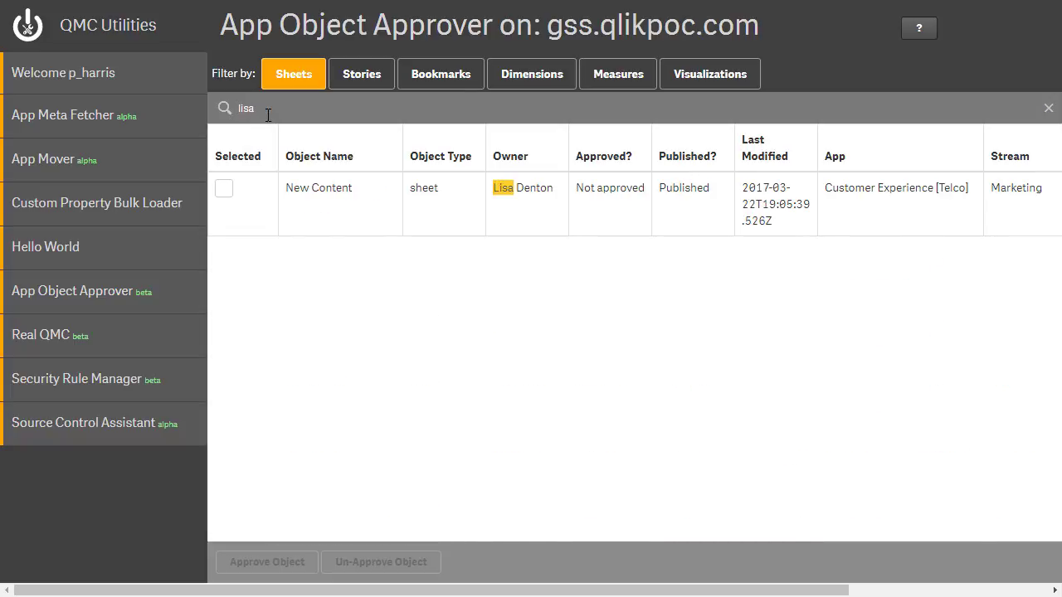
{"action": "left_click", "coordinate": [224, 190]}
{"action": "left_click", "coordinate": [277, 564]}
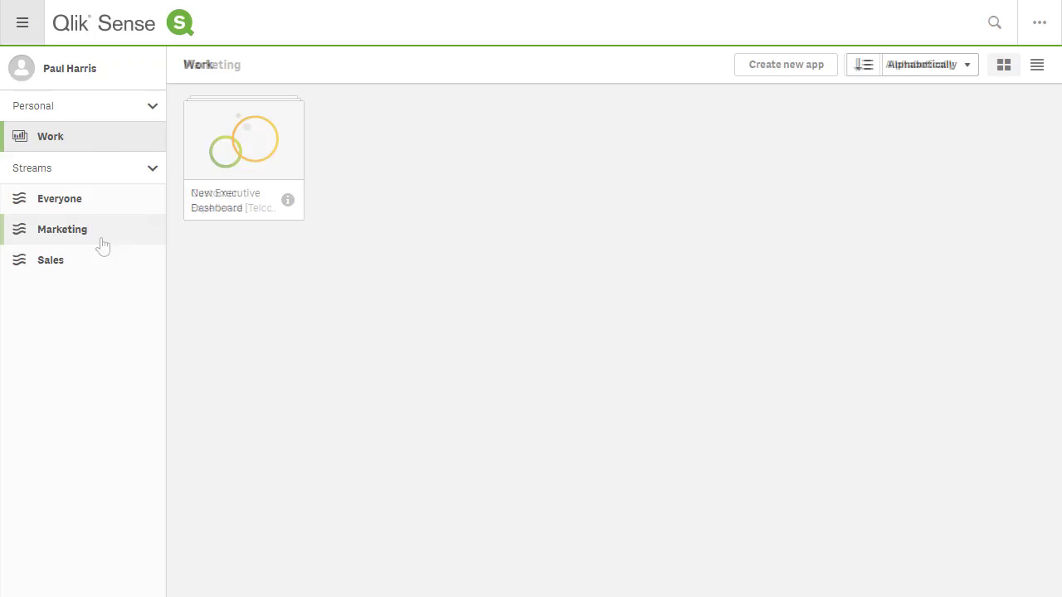
{"action": "left_click", "coordinate": [229, 160]}
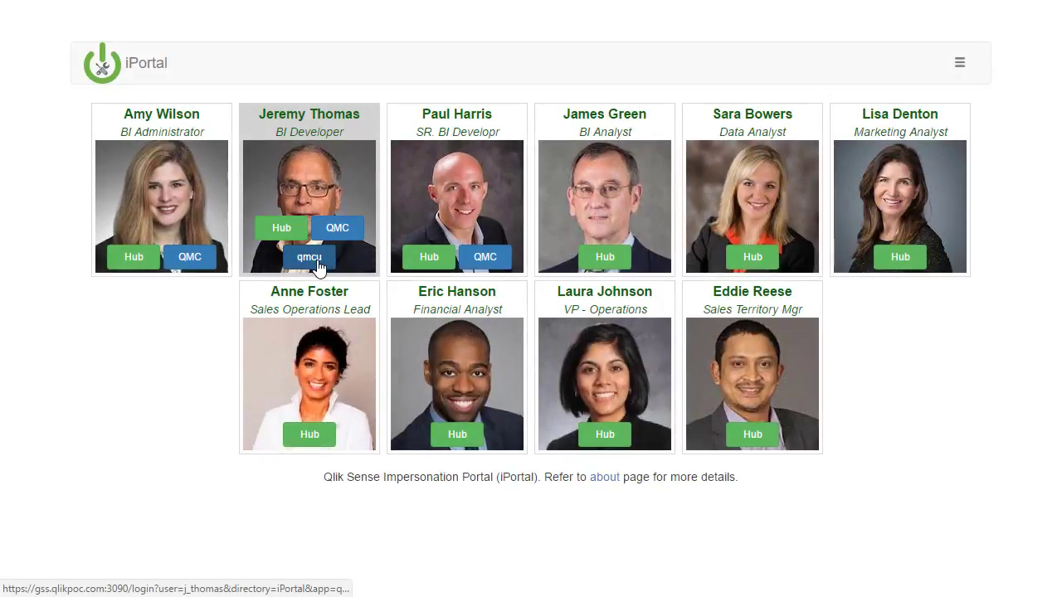
Step: Launch qmcu from the BI Developer's card in iPortal
{"action": "left_click", "coordinate": [317, 262]}
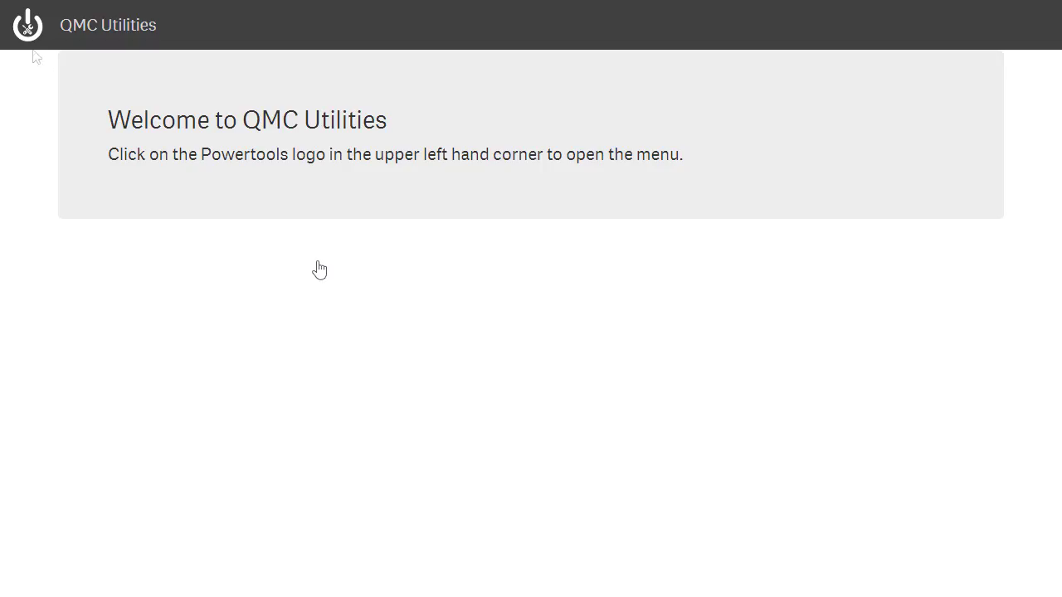
Step: Open Real QMC from the Powertools menu and list the site's Apps
{"action": "left_click", "coordinate": [27, 27]}
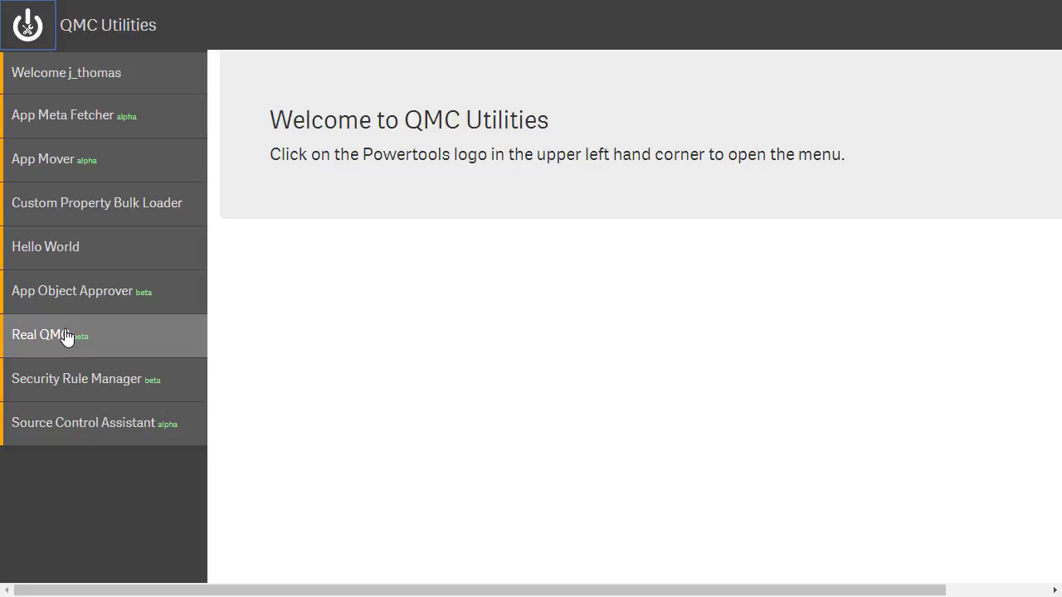
{"action": "left_click", "coordinate": [66, 336]}
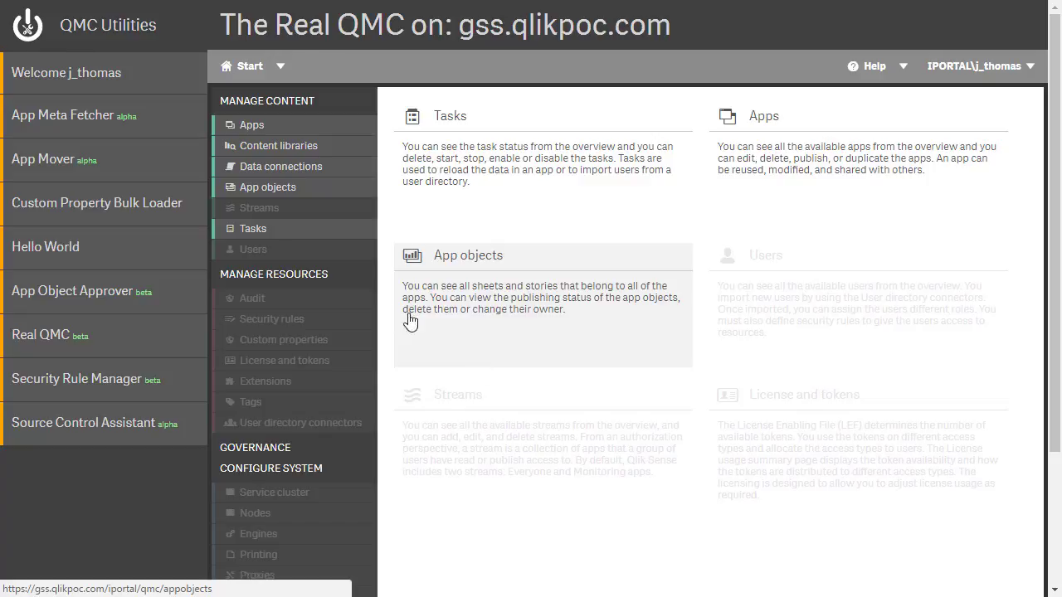
{"action": "left_click", "coordinate": [267, 130]}
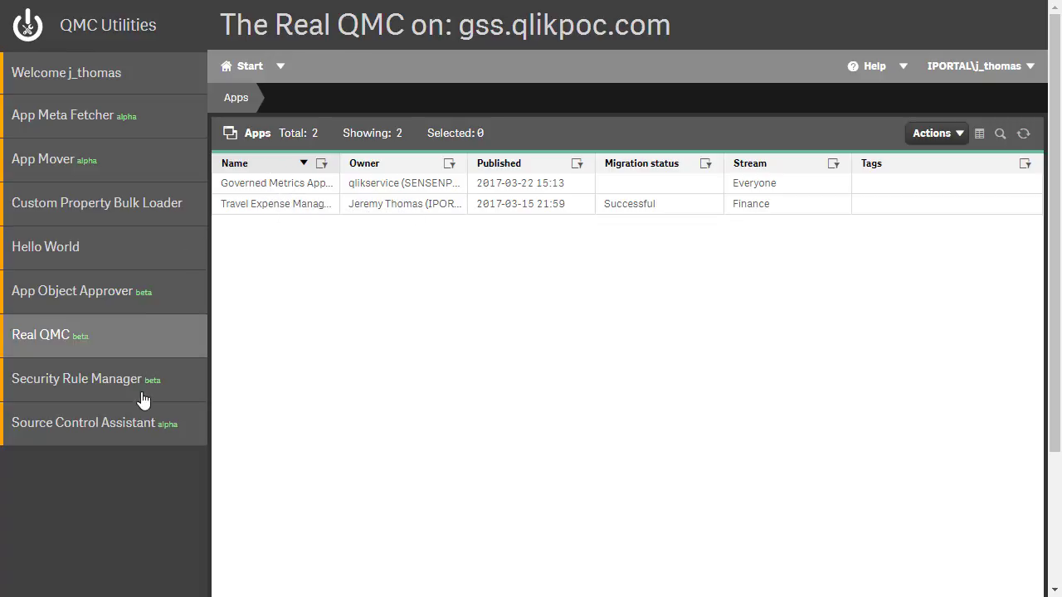
Step: Back up Travel Expense Management in Source Control Assistant and save its zip archive to Downloads
{"action": "left_click", "coordinate": [120, 437]}
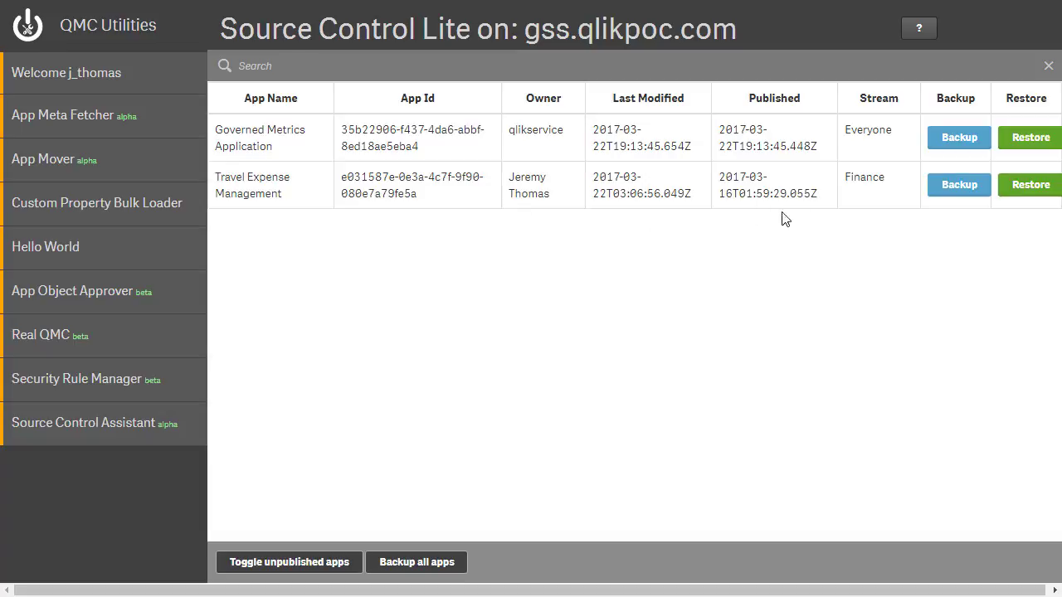
{"action": "left_click", "coordinate": [958, 185]}
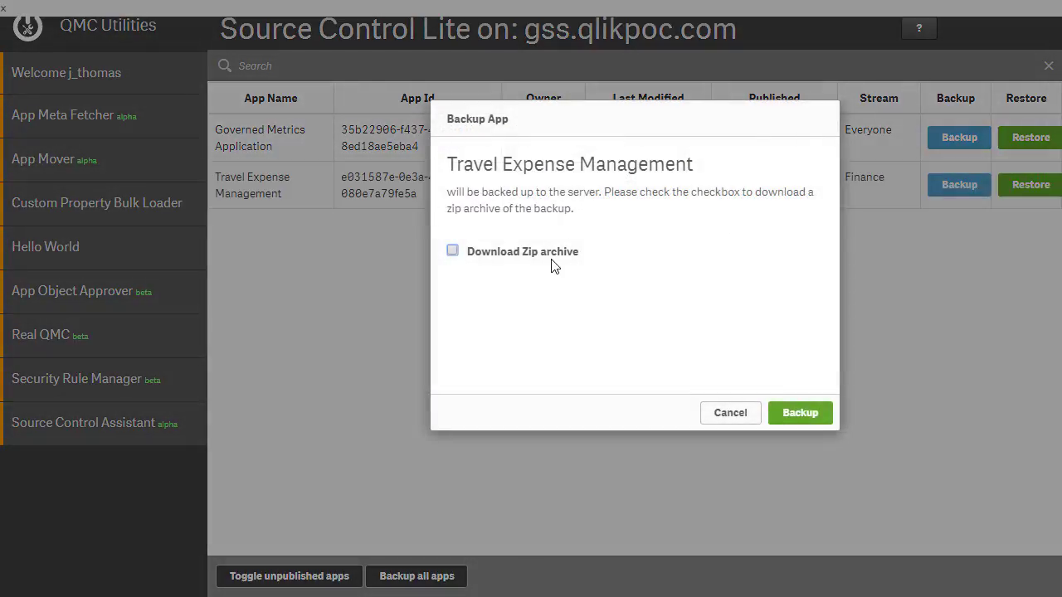
{"action": "left_click", "coordinate": [551, 262]}
{"action": "left_click", "coordinate": [801, 415]}
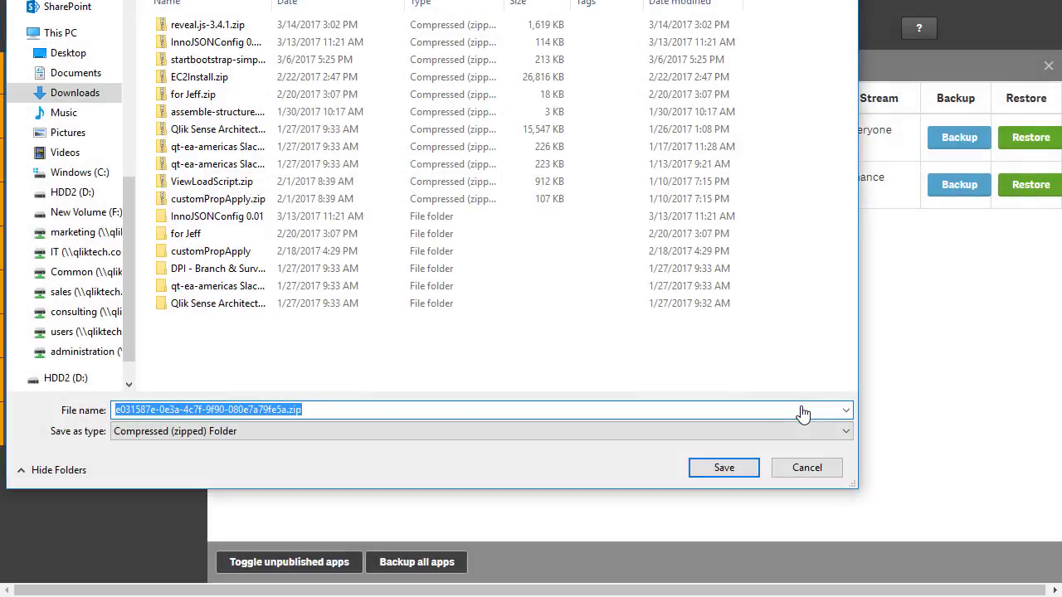
{"action": "left_click", "coordinate": [722, 468]}
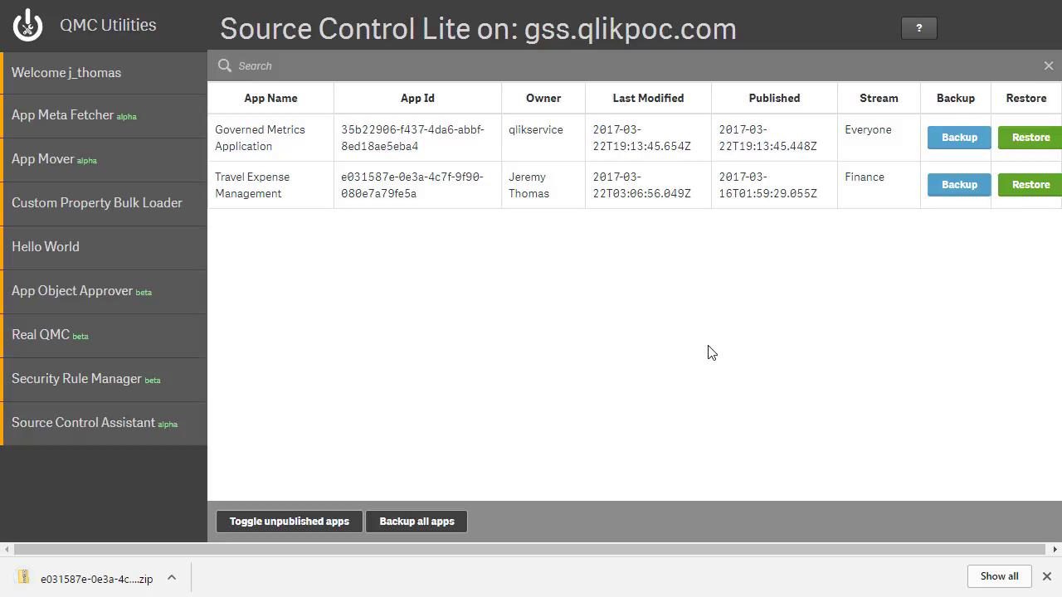
Step: Filter the Dashboard sheet to Travel Expense Management, then advance to the App Overview sheet
{"action": "left_click", "coordinate": [1048, 577]}
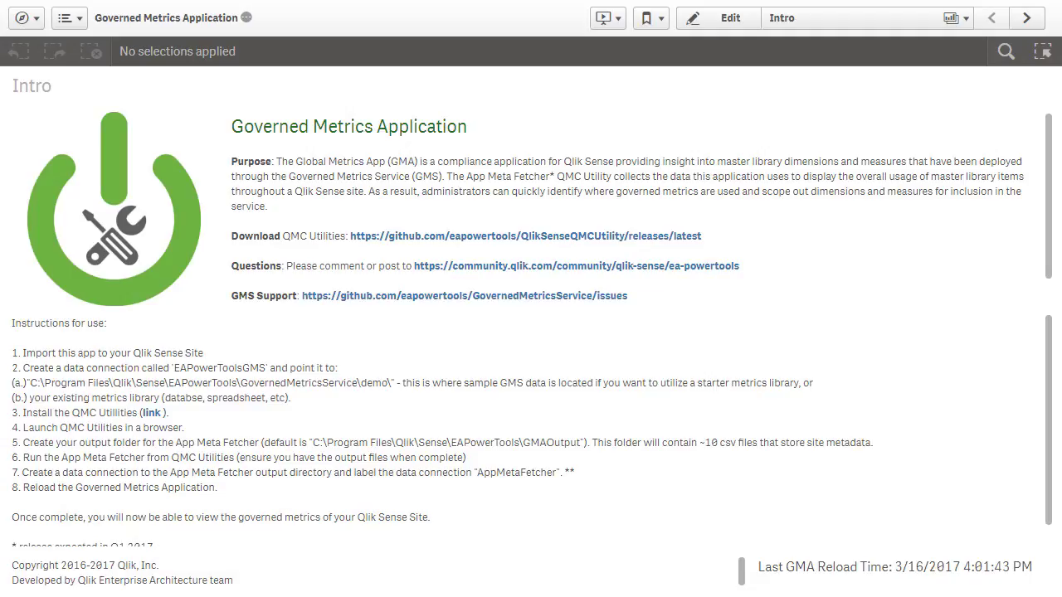
{"action": "left_click", "coordinate": [912, 18]}
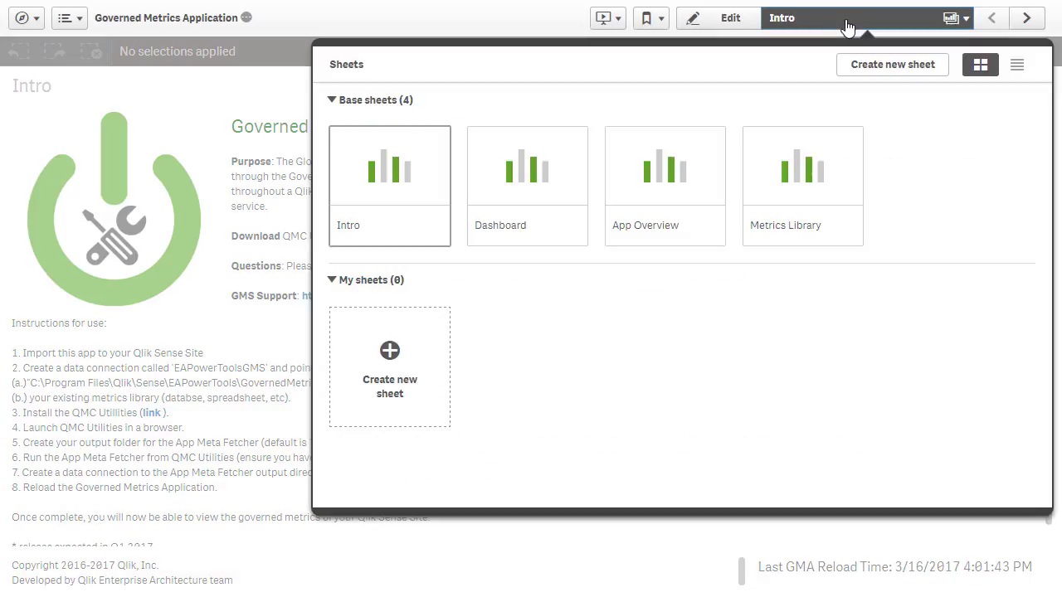
{"action": "left_click", "coordinate": [559, 163]}
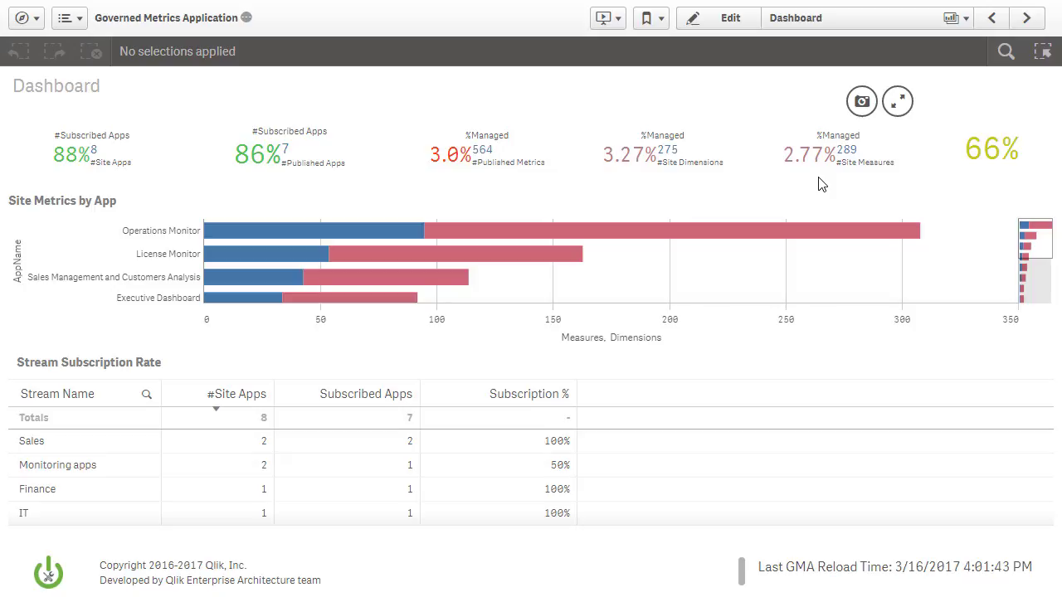
{"action": "scroll", "coordinate": [452, 253], "scroll_direction": "down", "scroll_amount": 3}
{"action": "left_click", "coordinate": [300, 253]}
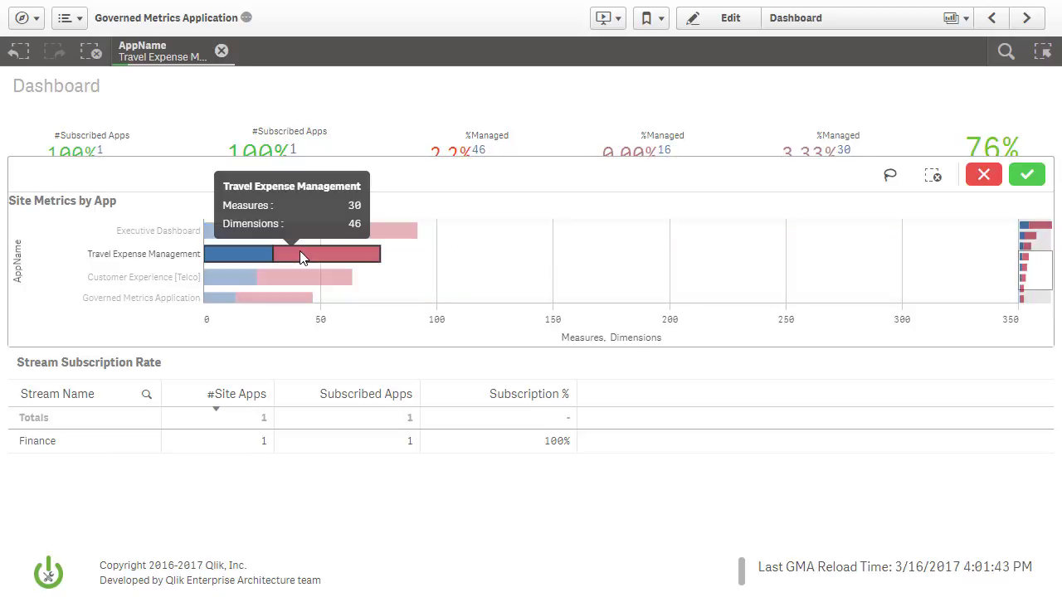
{"action": "left_click", "coordinate": [1028, 174]}
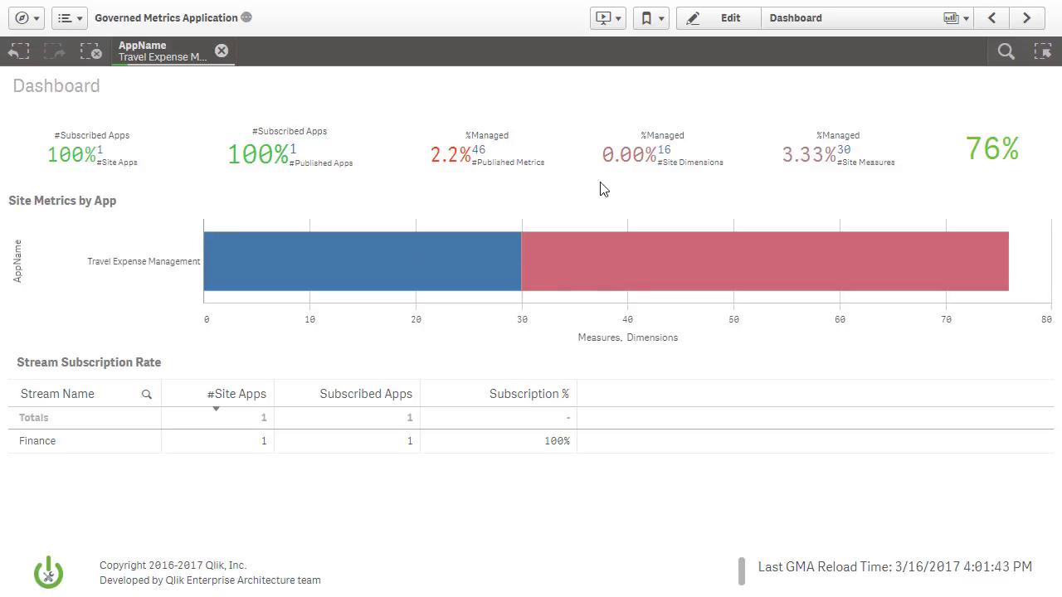
{"action": "left_click", "coordinate": [1026, 17]}
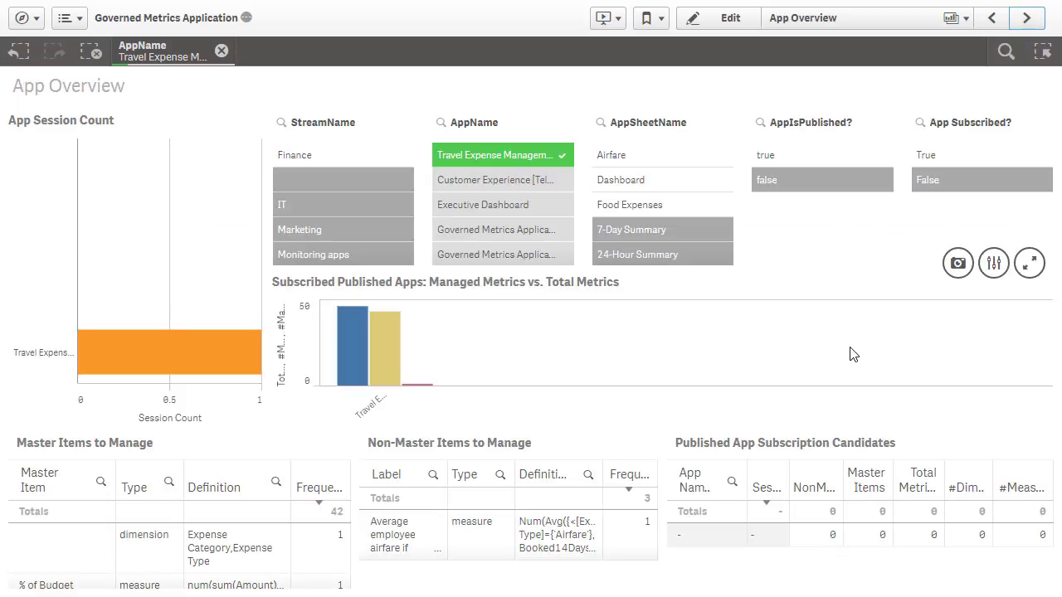